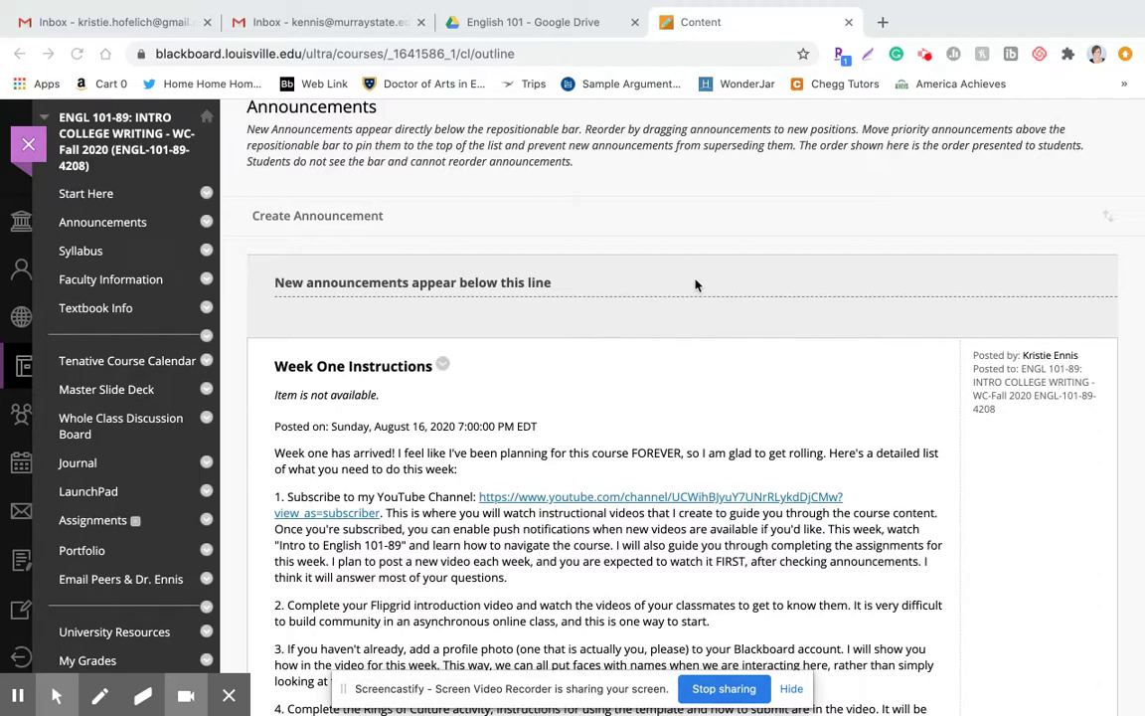
Scroll through the Week One Instructions announcement to read its tasks
scroll(696, 285, "down", 2)
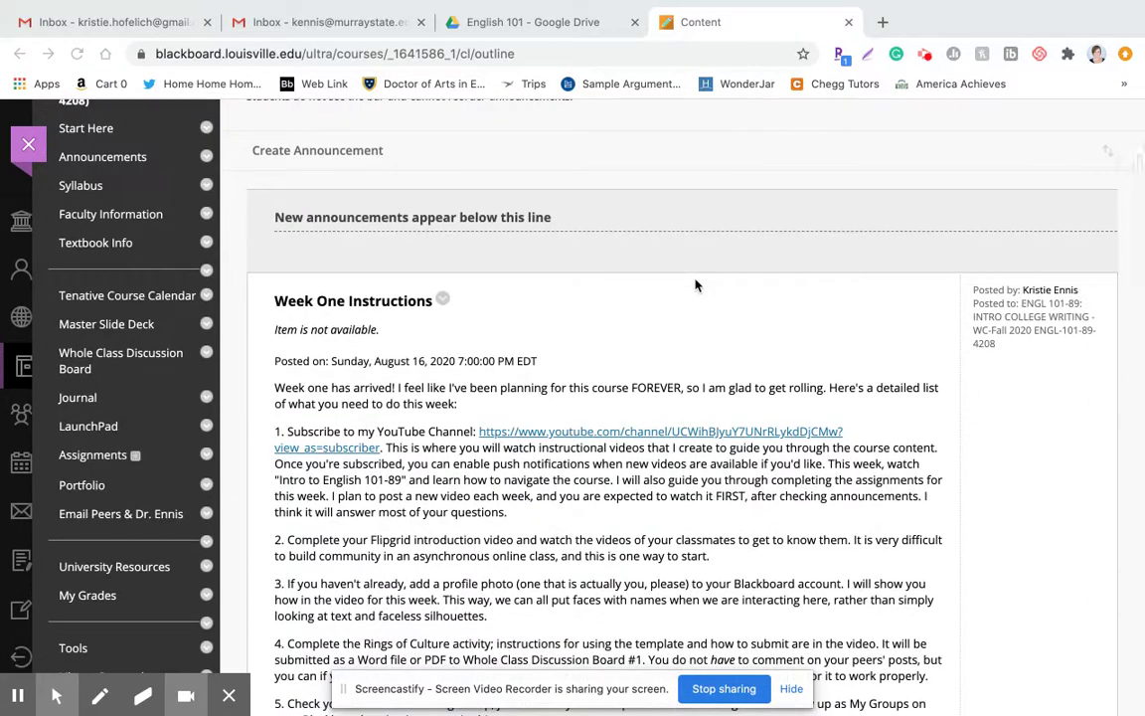
scroll(696, 286, "down", 1)
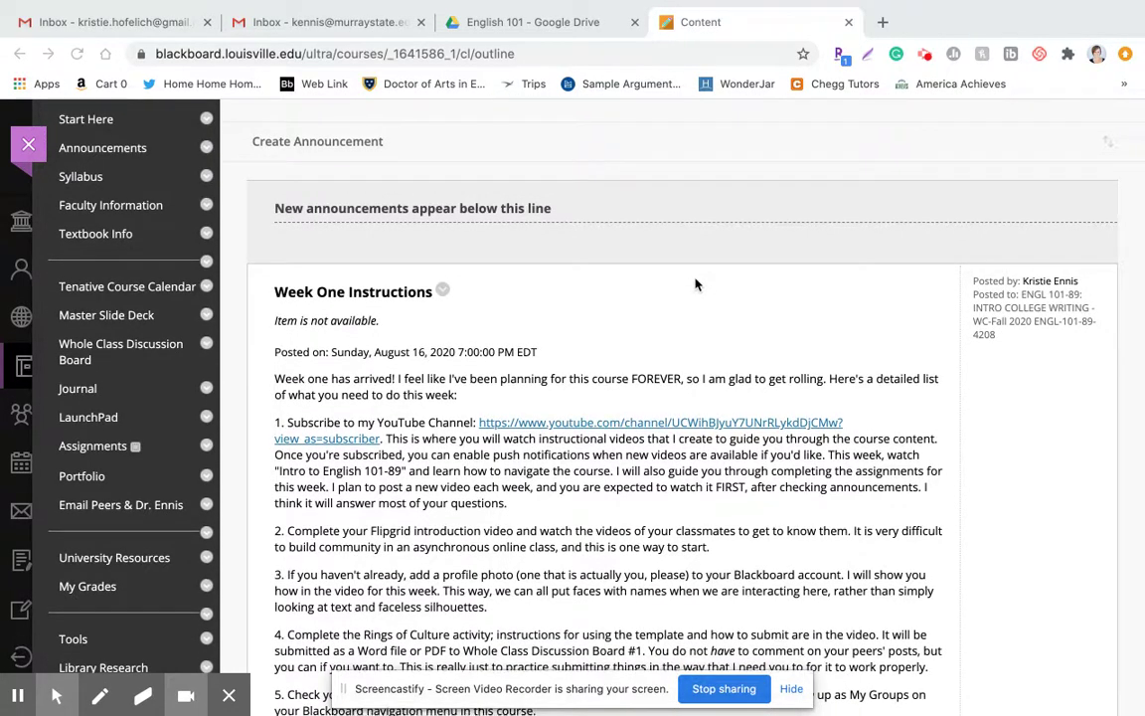
scroll(696, 285, "up", 3)
scroll(696, 285, "up", 3)
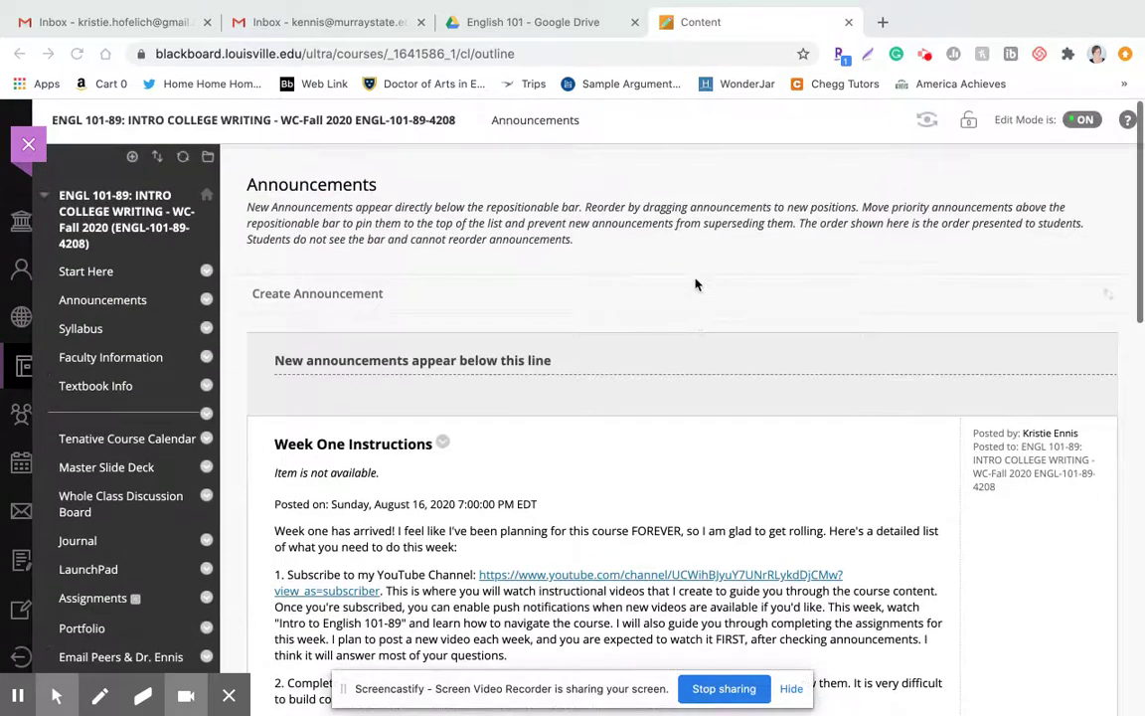
scroll(695, 282, "down", 3)
scroll(697, 284, "down", 3)
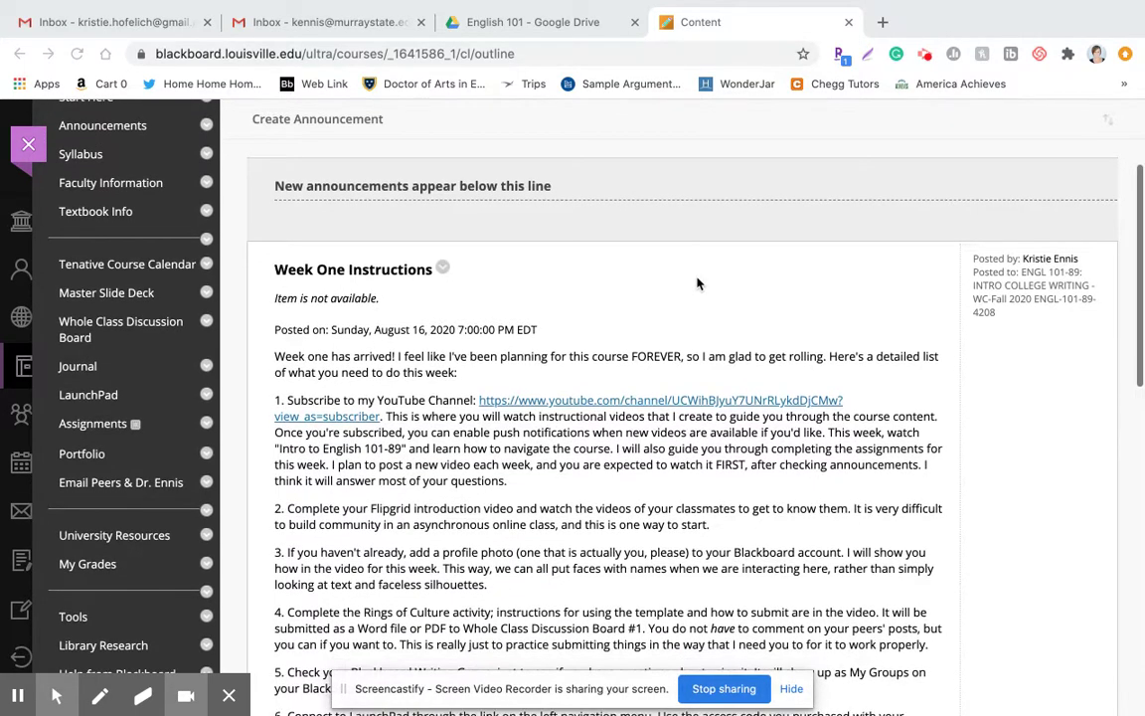
scroll(697, 284, "up", 2)
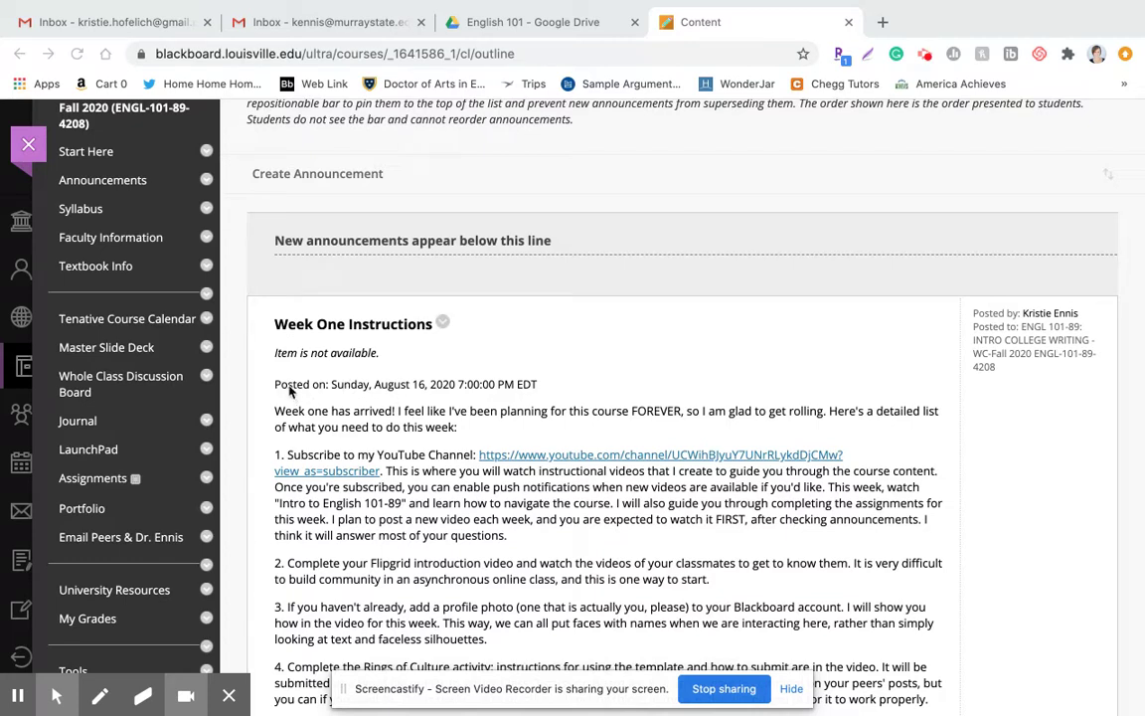
scroll(596, 384, "down", 1)
scroll(596, 384, "down", 2)
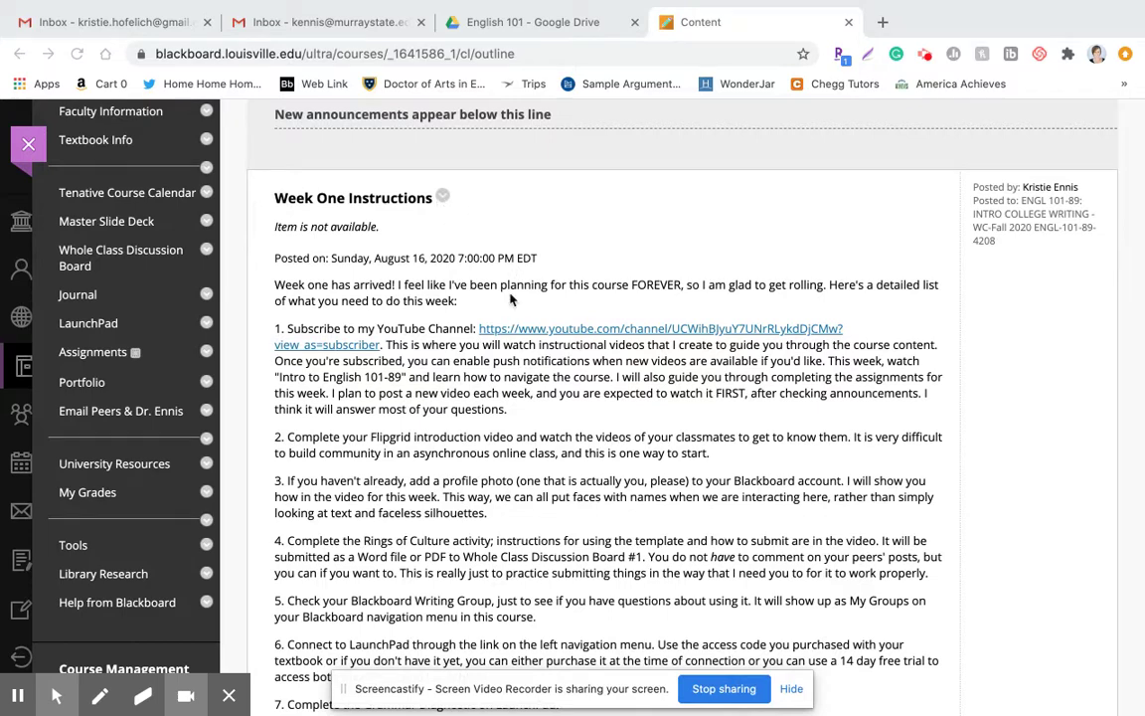
scroll(487, 315, "down", 3)
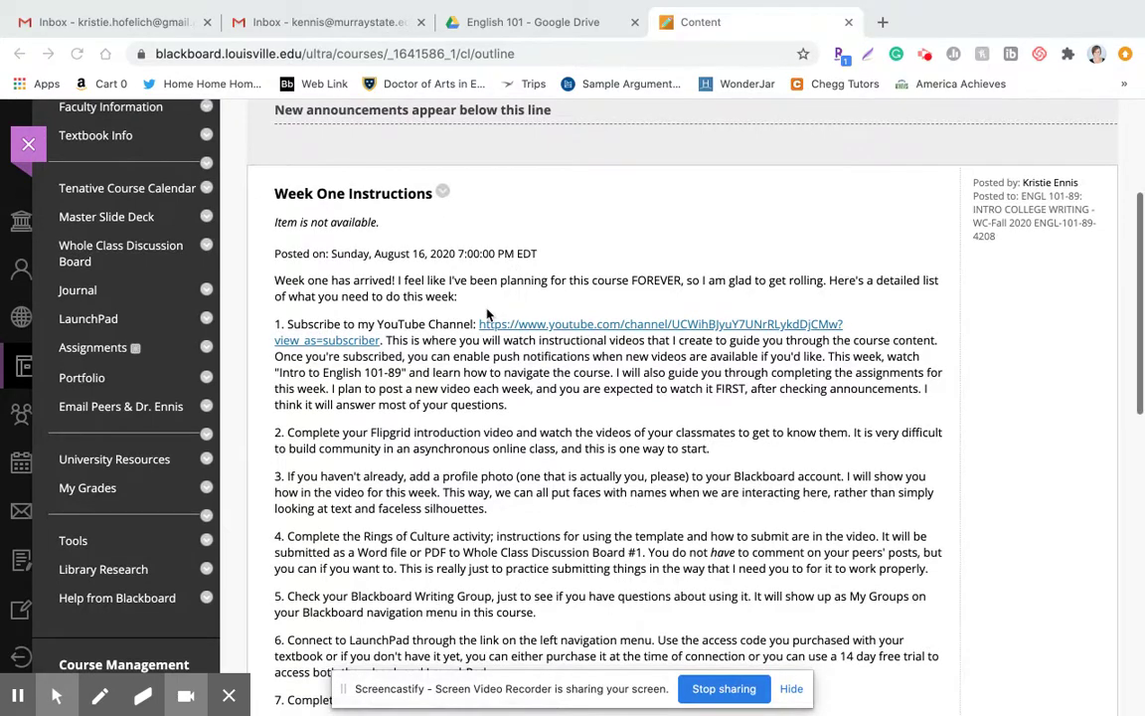
scroll(487, 314, "down", 2)
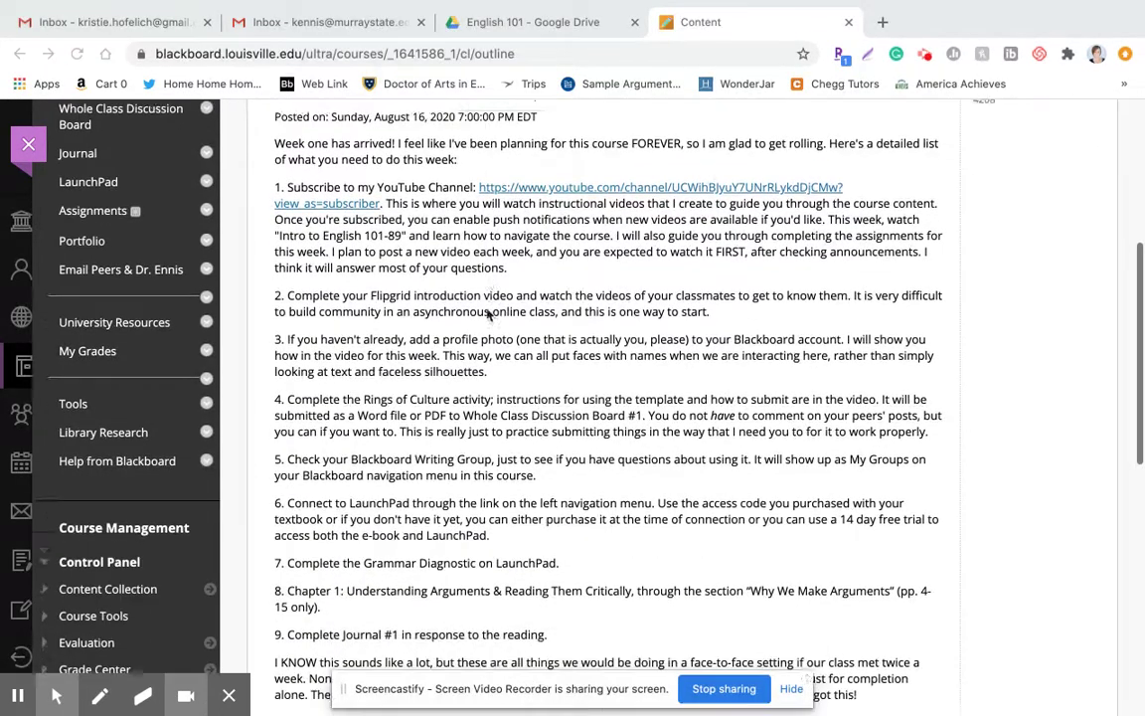
scroll(488, 314, "up", 2)
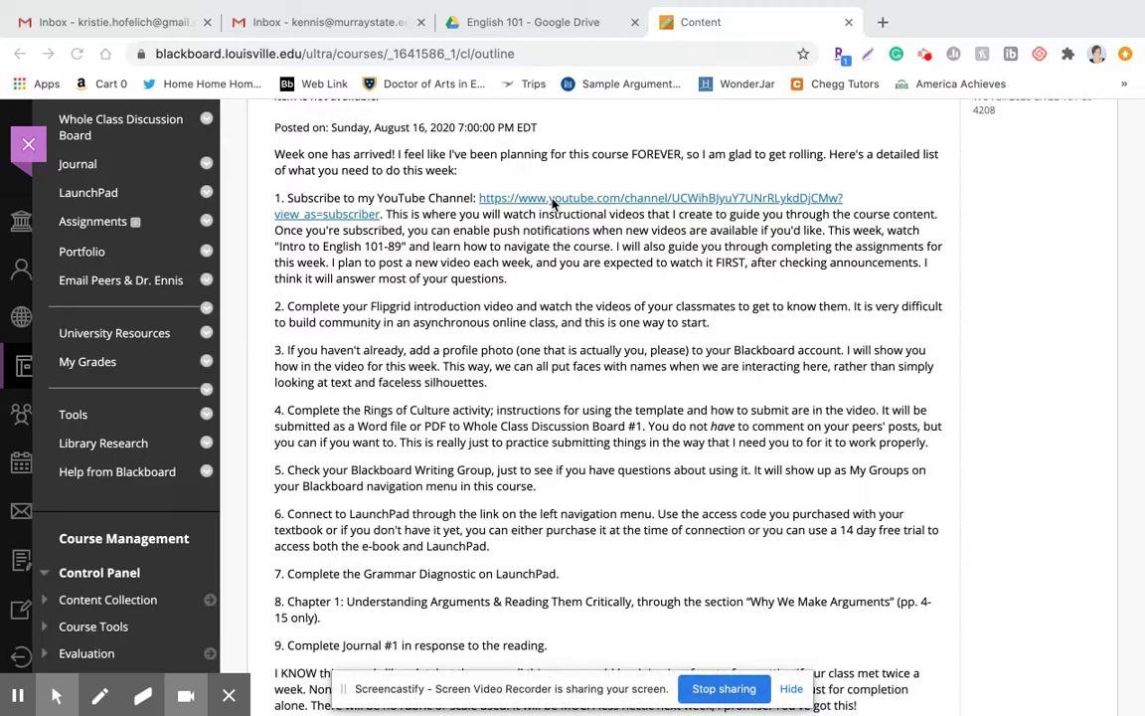
Try the announcement's YouTube channel link, then go back to the course announcement after the error
left_click(569, 206)
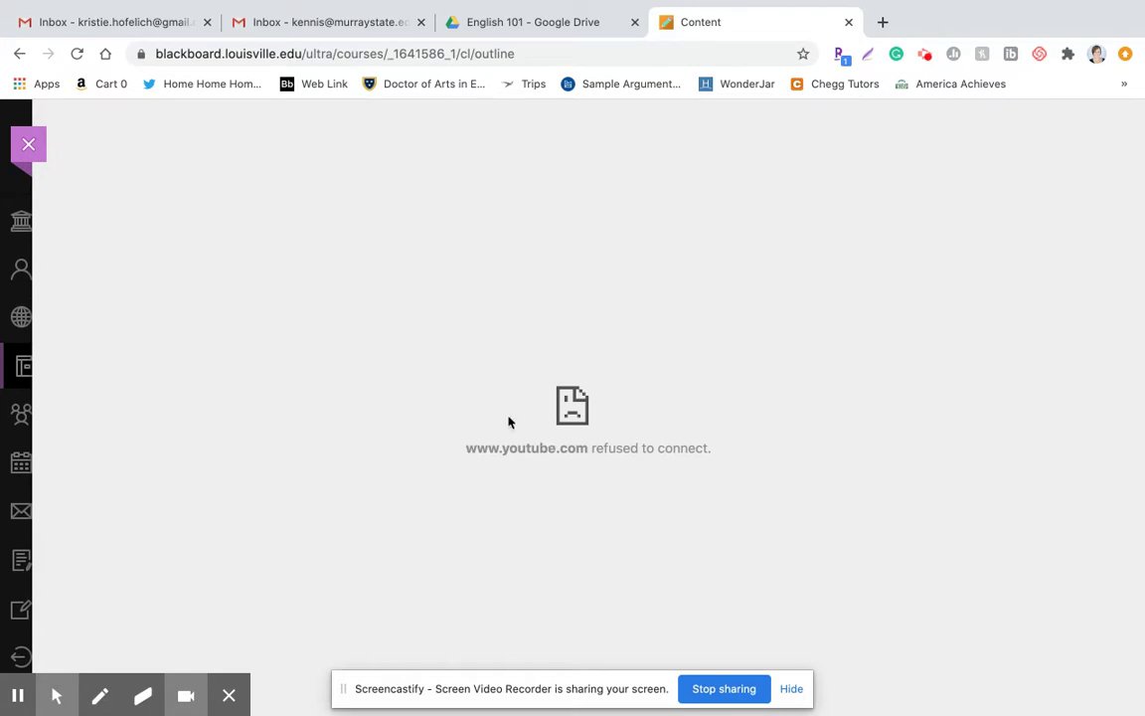
left_click(20, 54)
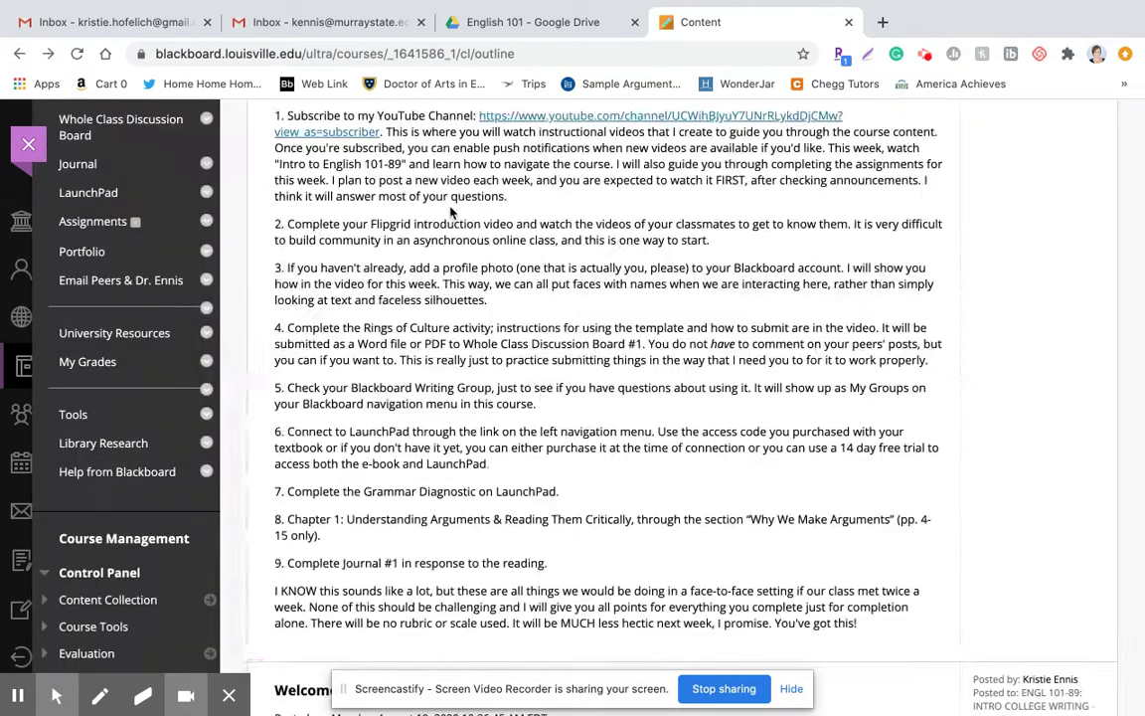
scroll(540, 177, "up", 3)
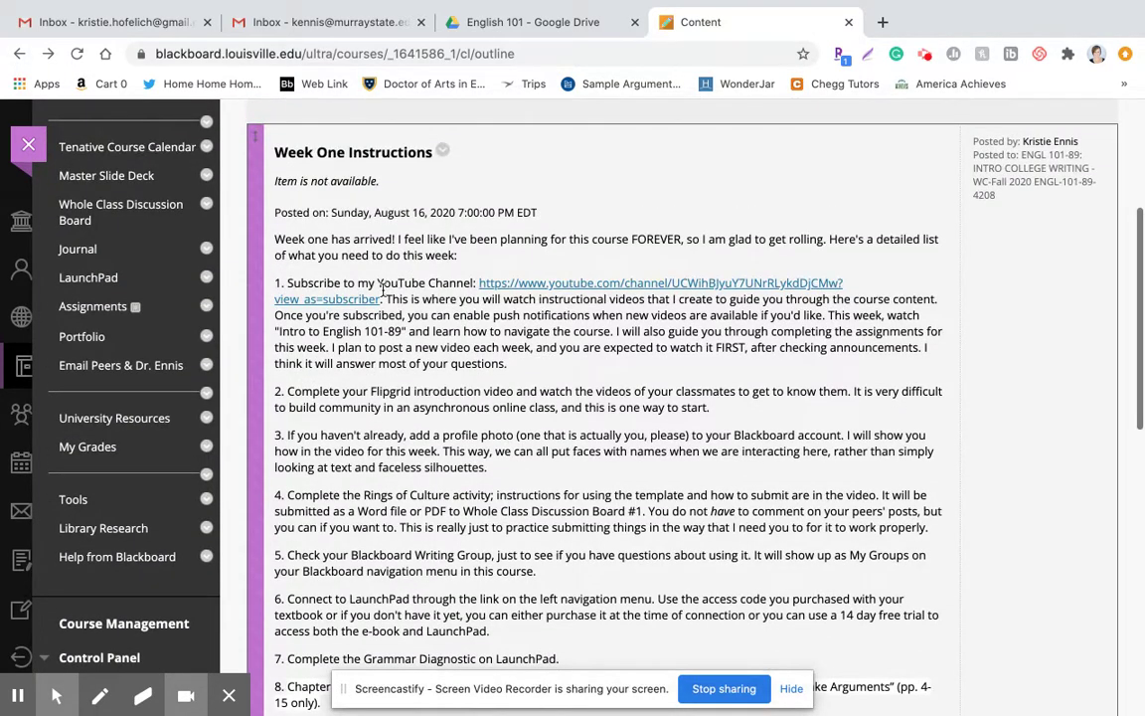
left_click(381, 298)
scroll(348, 288, "down", 2)
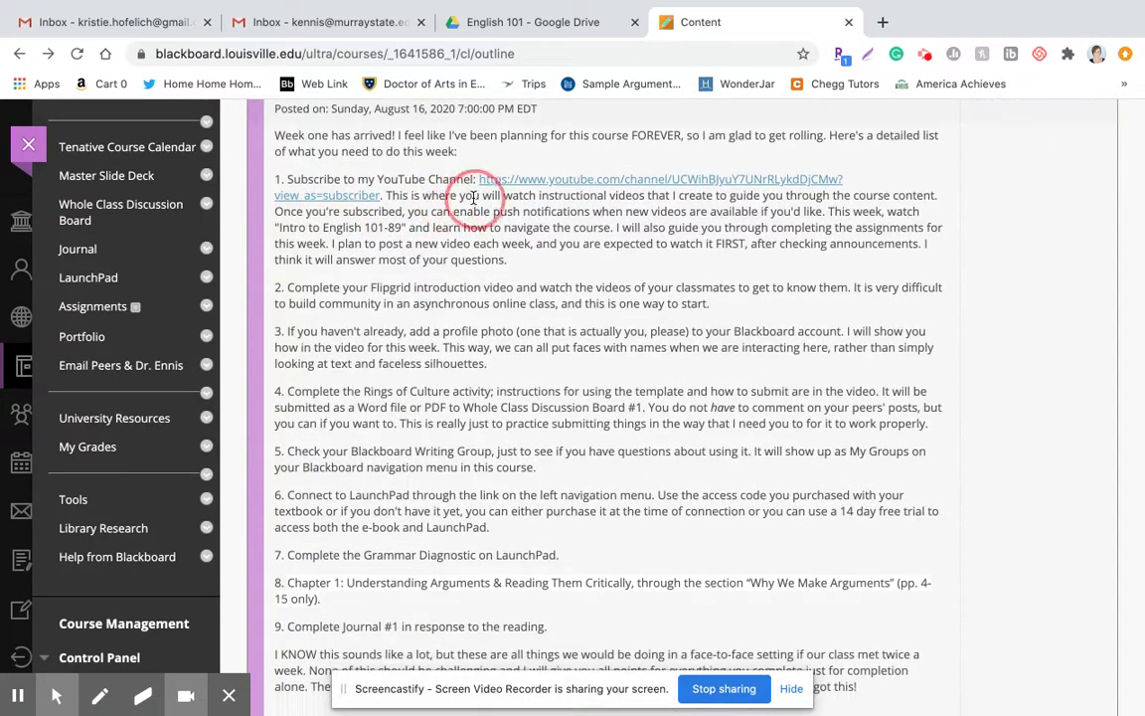
scroll(670, 179, "up", 2)
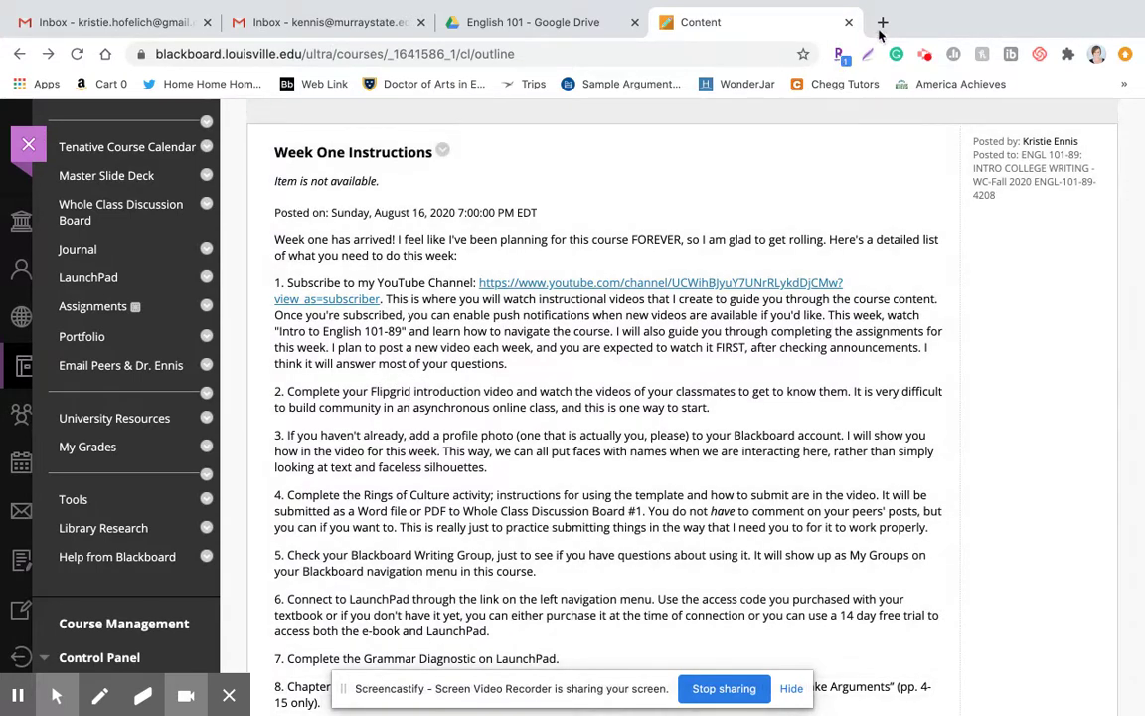
Load Flipgrid in a new tab and sign in as an educator to see the ten Groups
left_click(883, 21)
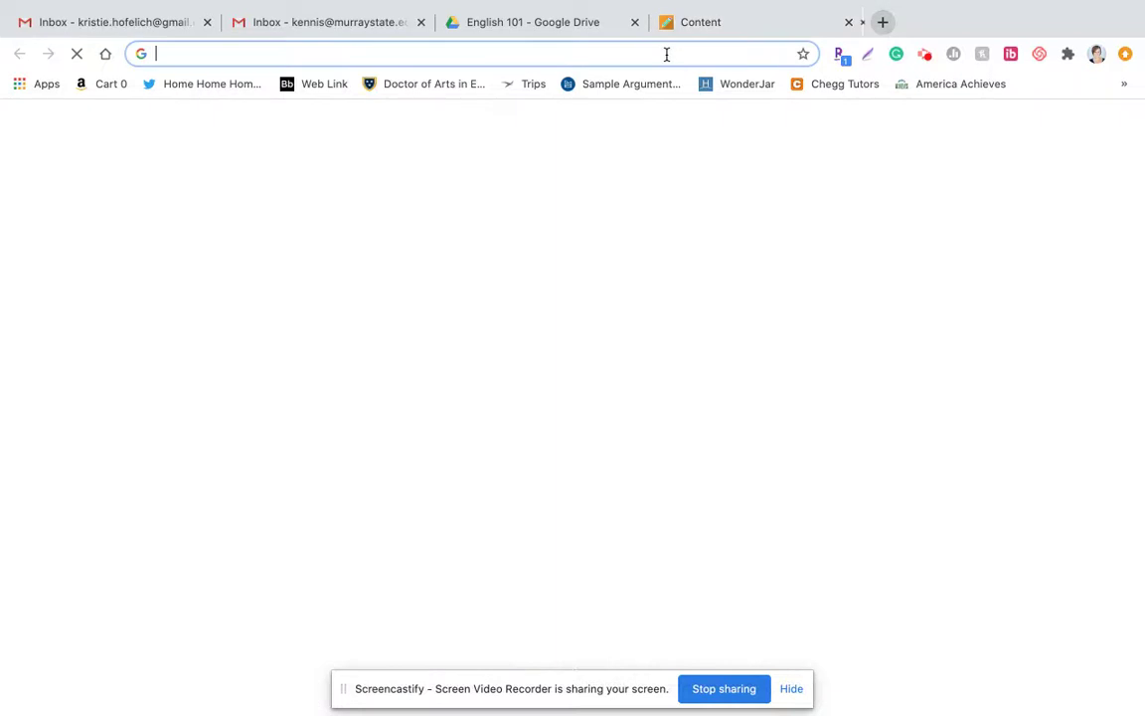
type("flip")
key("Return")
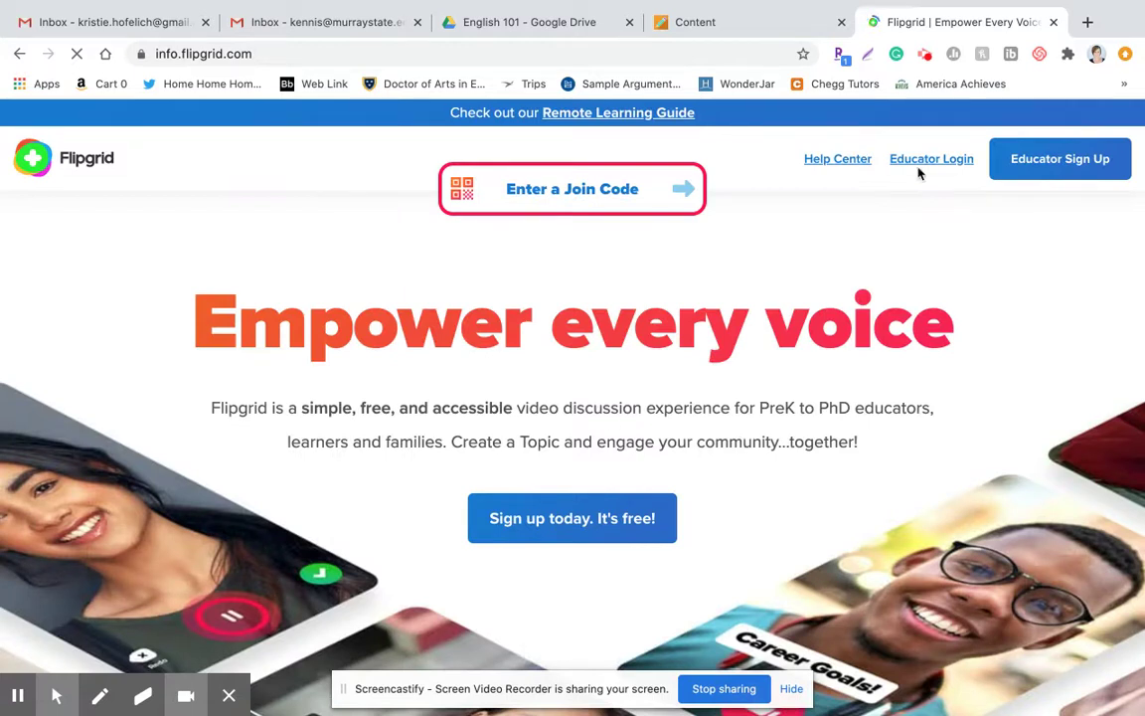
left_click(917, 162)
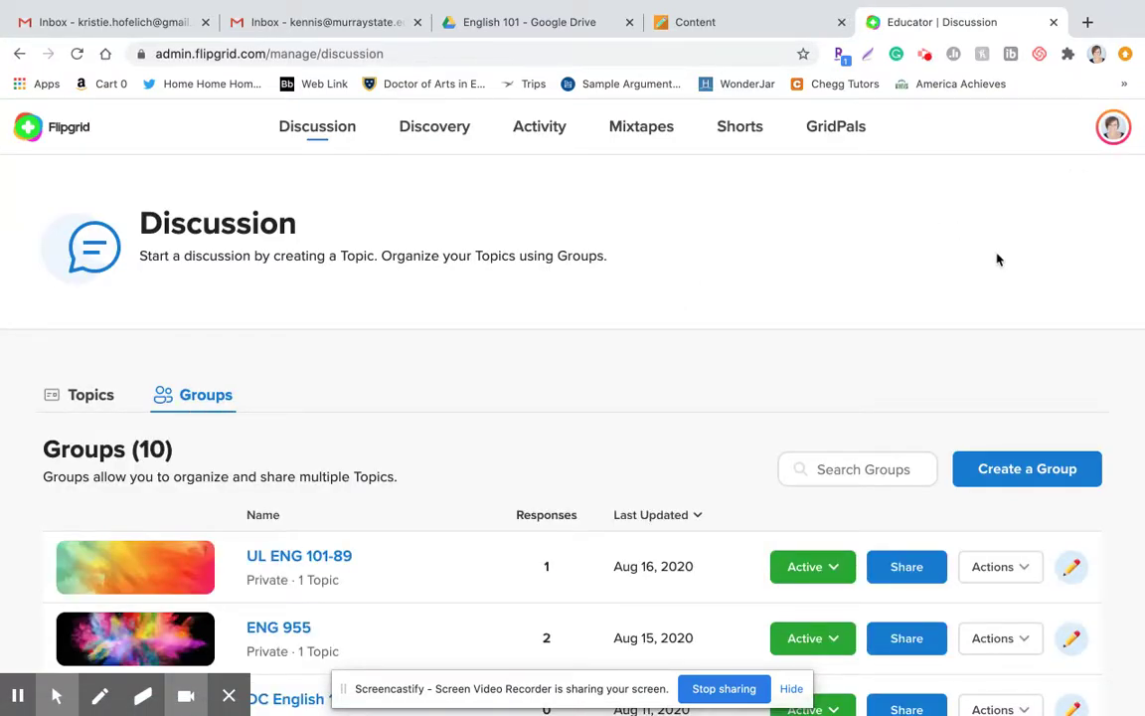
Open the UL ENG 101-89 group and scroll to its Introduction topic with 1 response
scroll(998, 259, "down", 2)
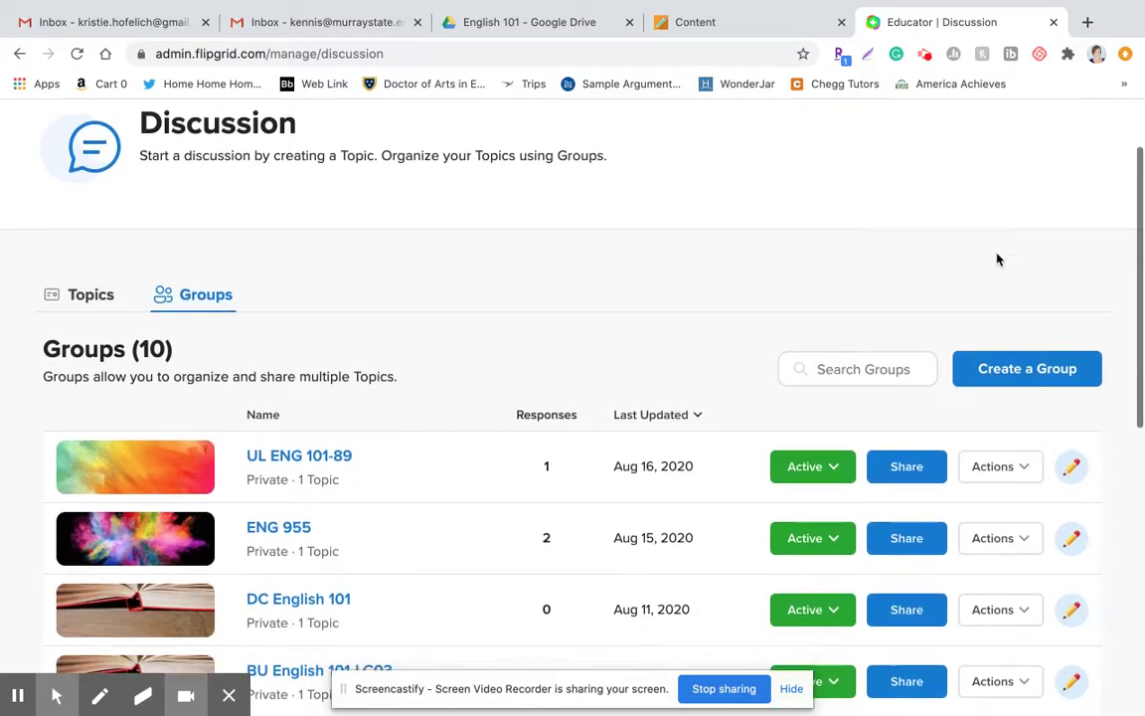
scroll(998, 260, "down", 1)
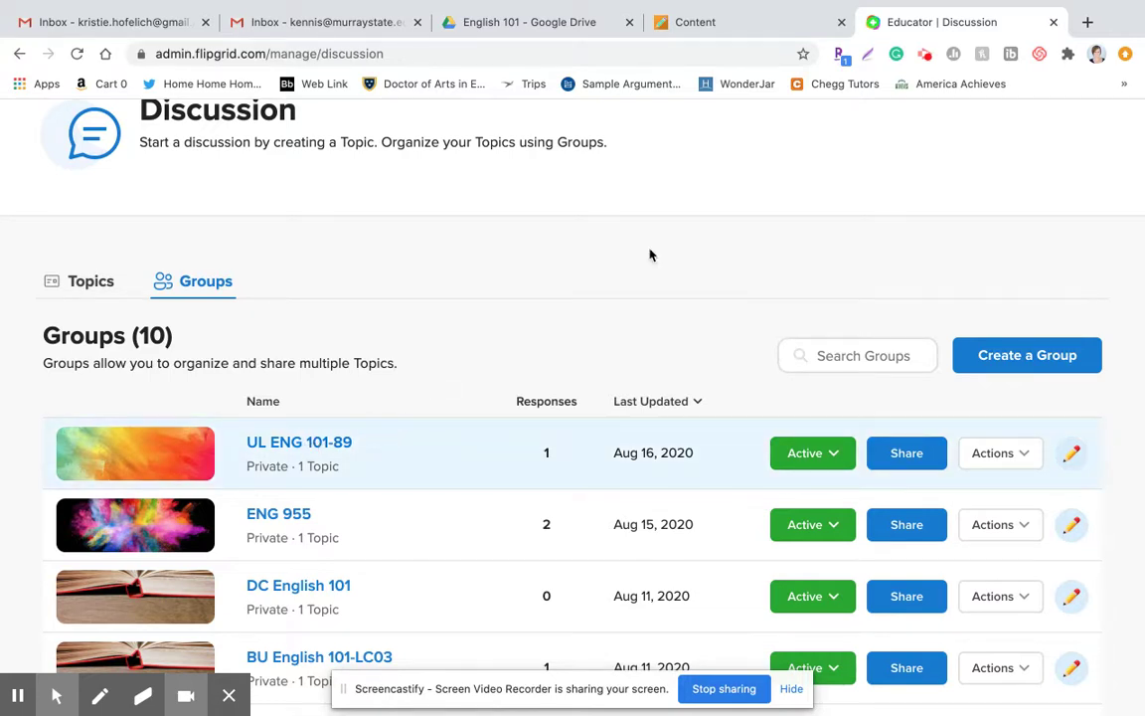
scroll(757, 236, "up", 2)
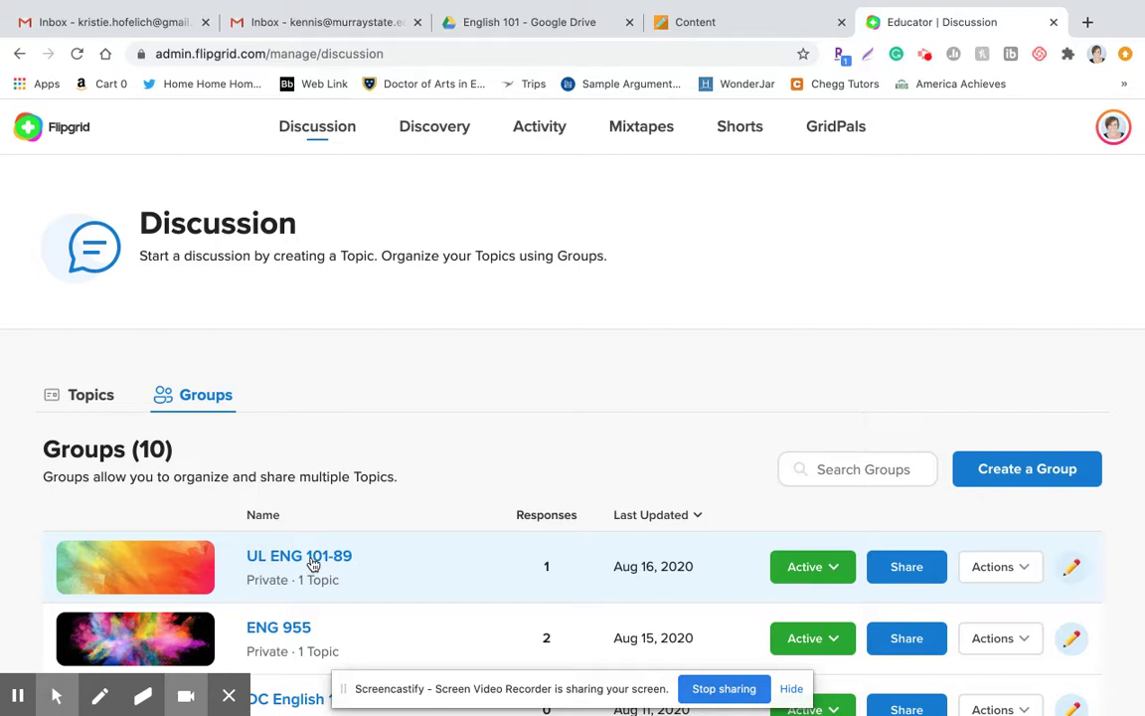
right_click(313, 564)
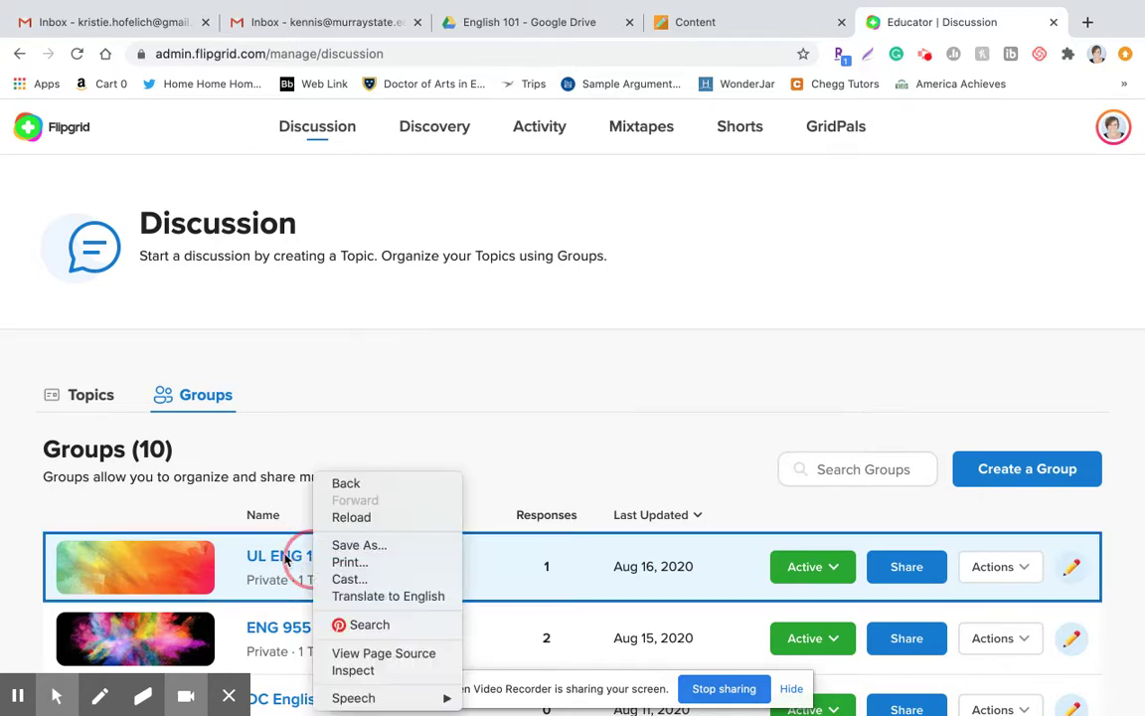
left_click(308, 558)
left_click(261, 558)
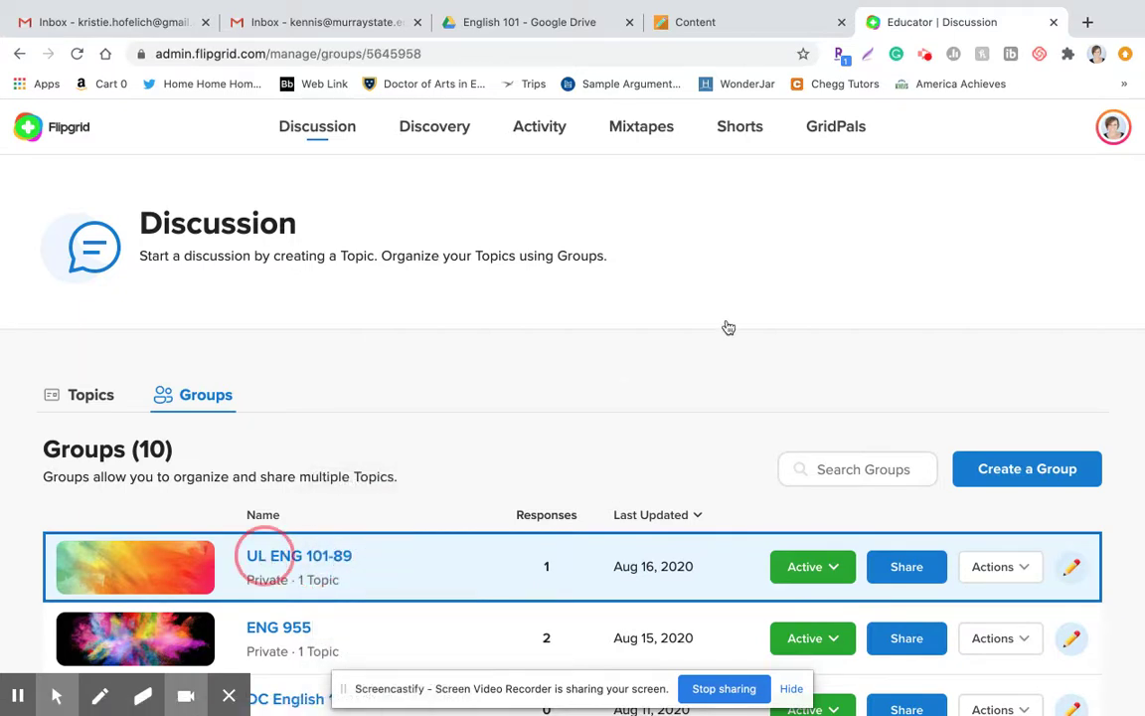
scroll(727, 325, "down", 5)
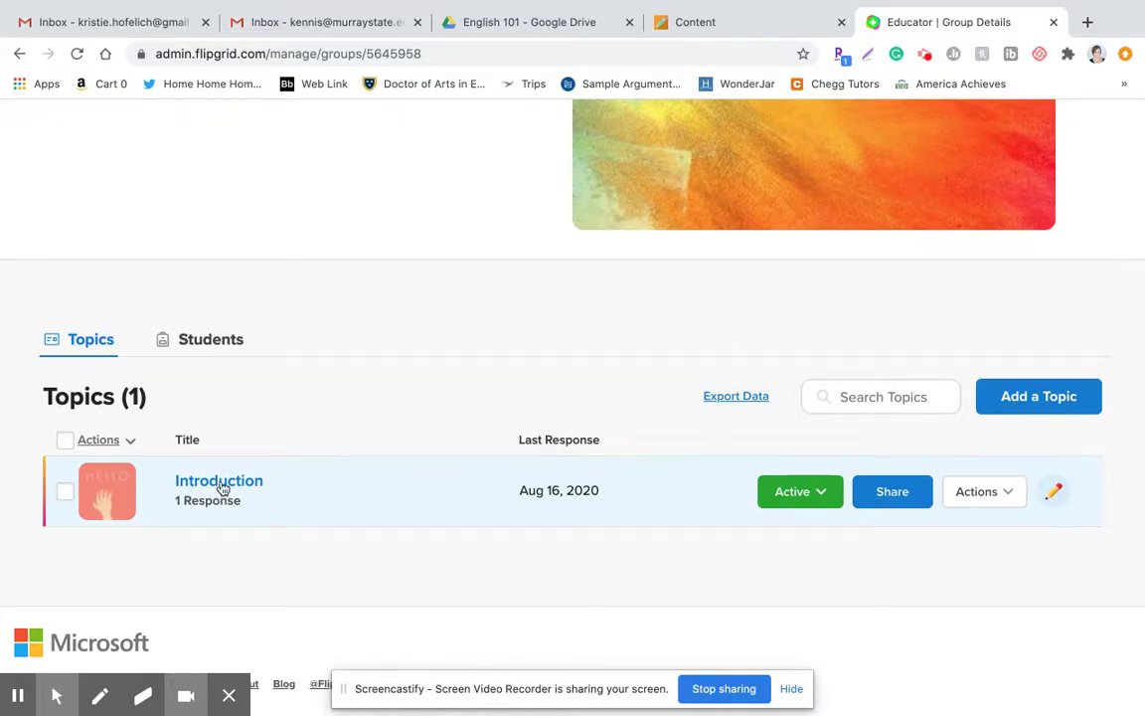
Open the Introduction topic and look over its single response
left_click(223, 488)
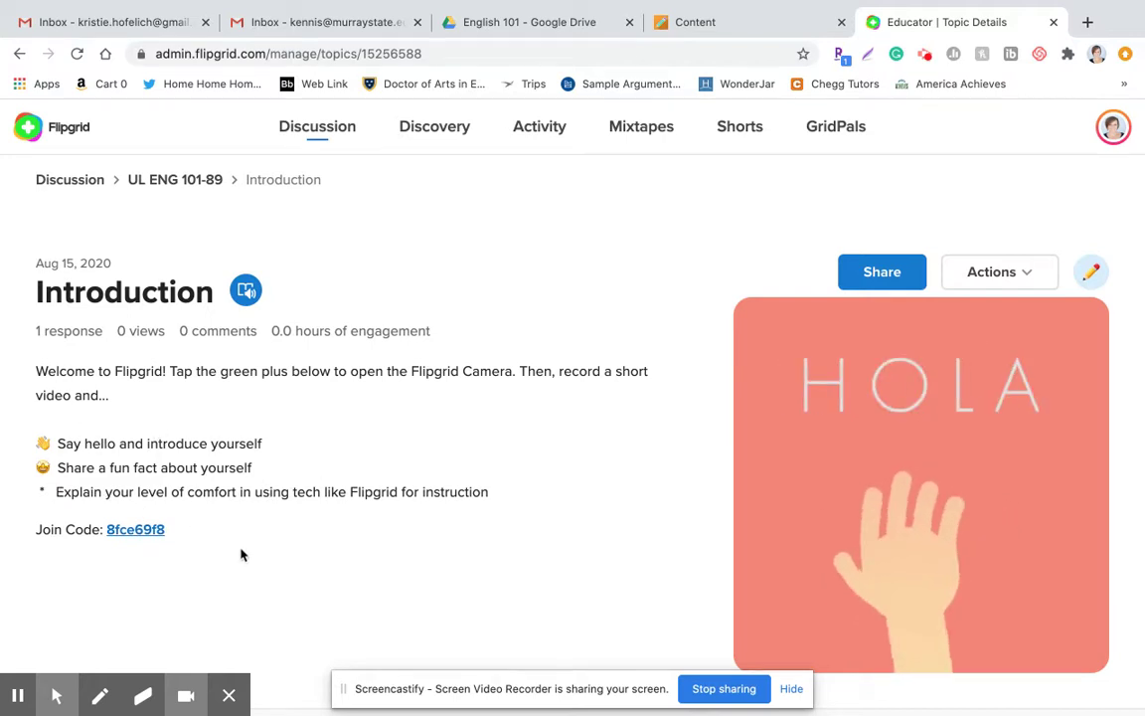
scroll(241, 555, "down", 5)
scroll(241, 553, "down", 1)
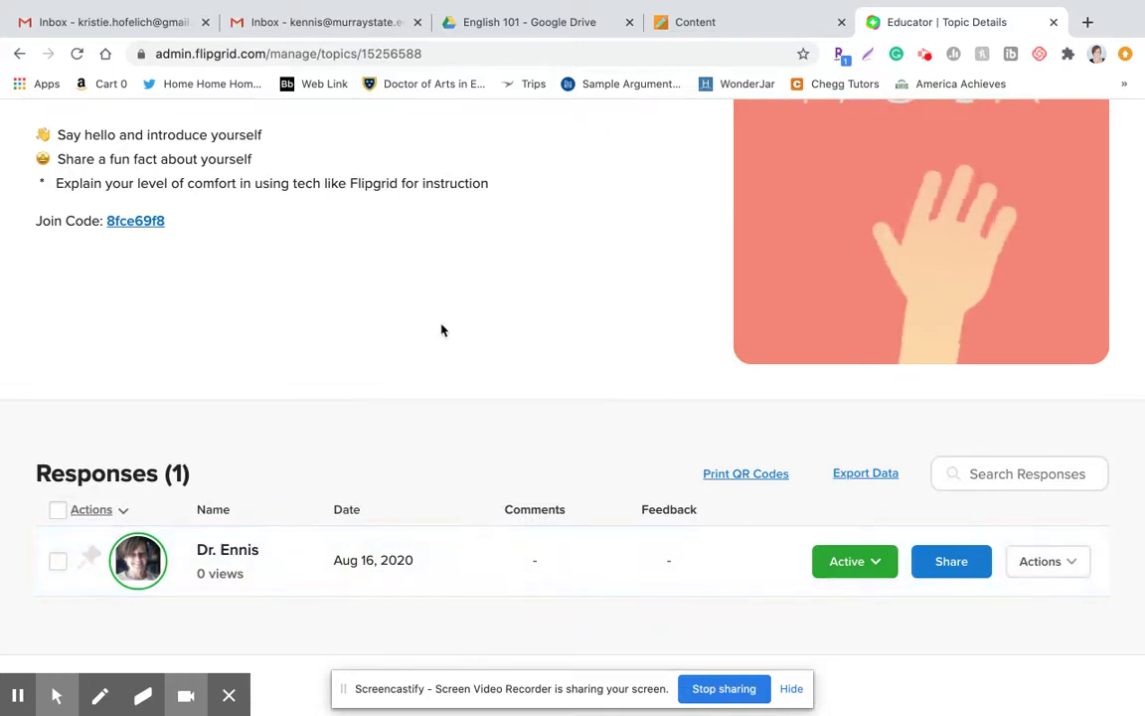
scroll(443, 328, "up", 3)
scroll(439, 330, "down", 1)
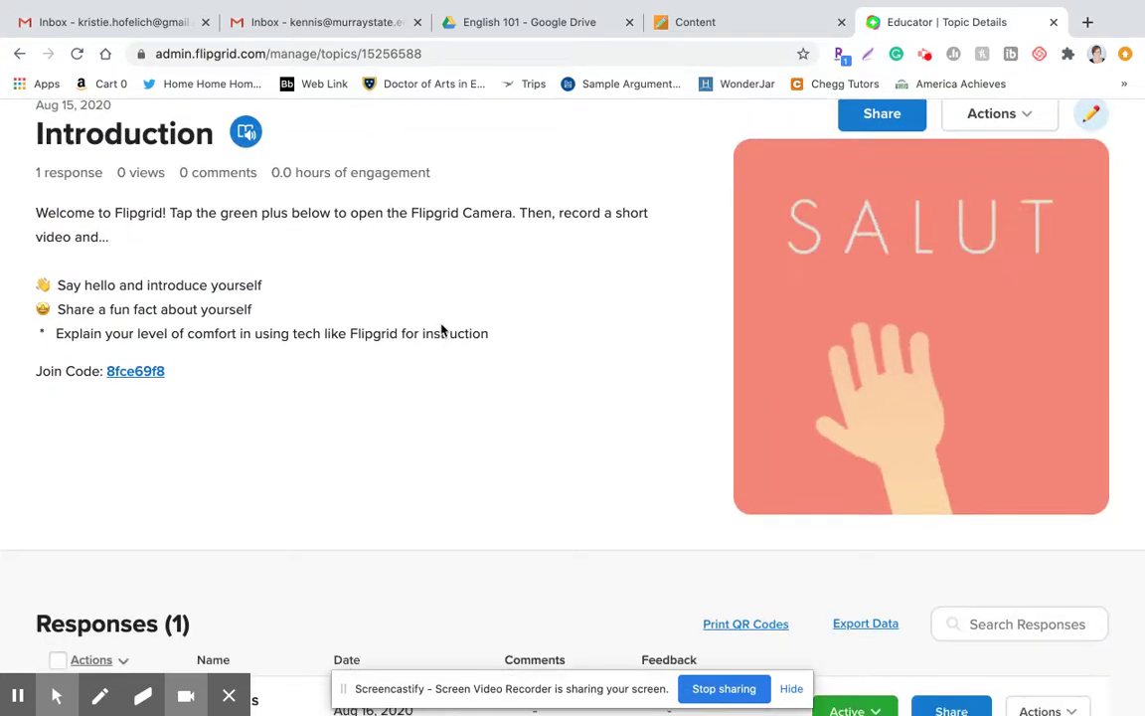
scroll(440, 328, "up", 2)
Check the topic's actions menu without choosing one, then close the Flipgrid tab with Super+W
left_click(1032, 194)
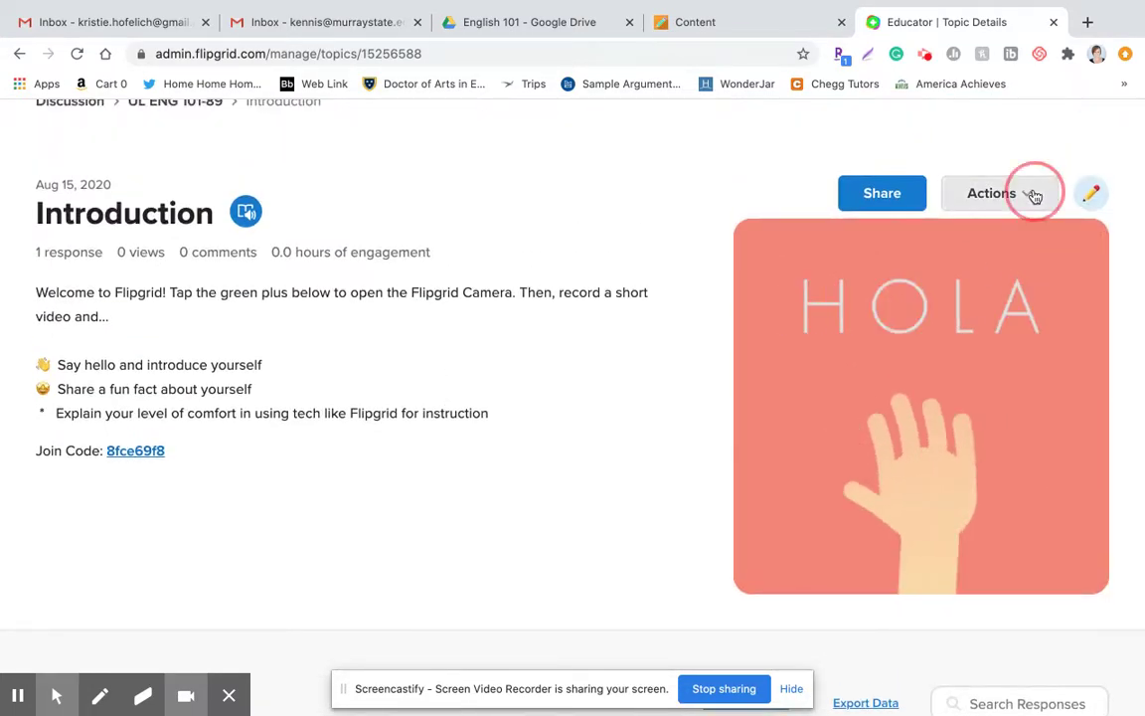
left_click(511, 388)
scroll(511, 389, "down", 5)
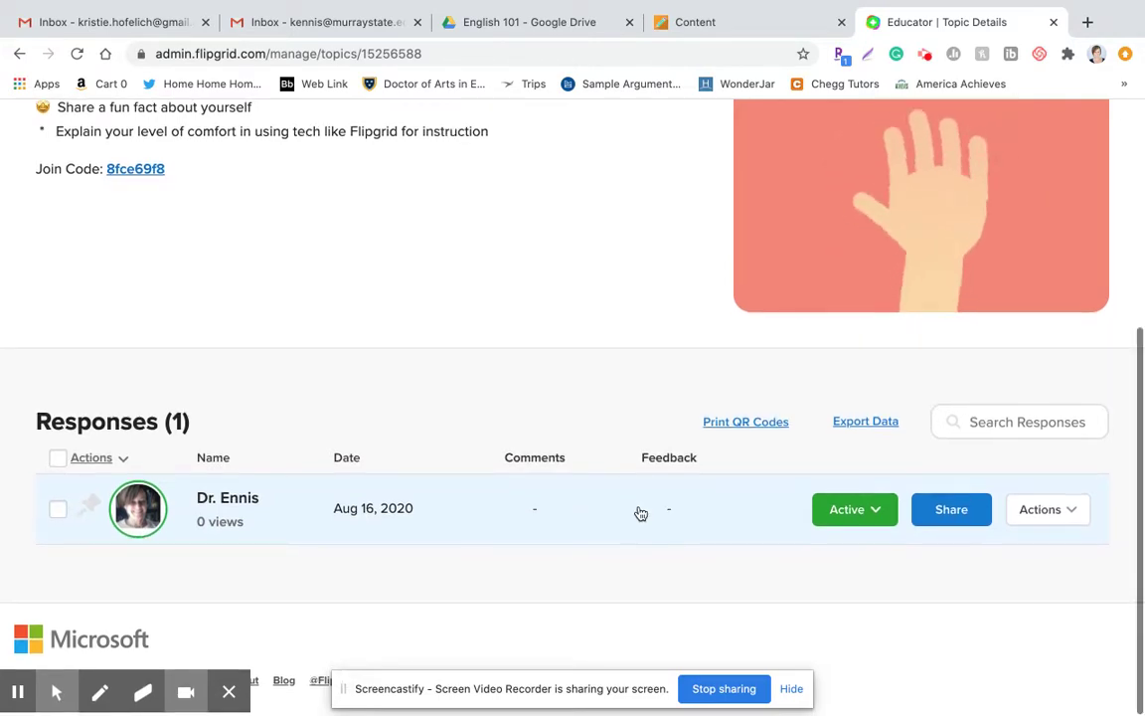
scroll(569, 304, "up", 2)
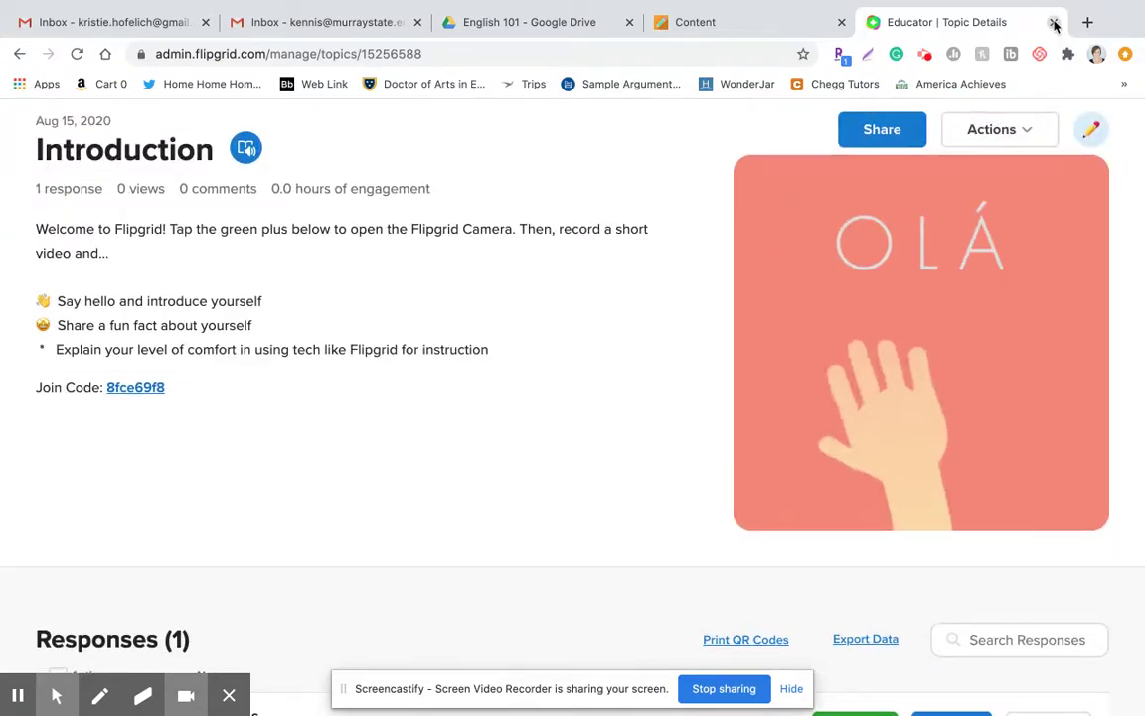
key("super+w")
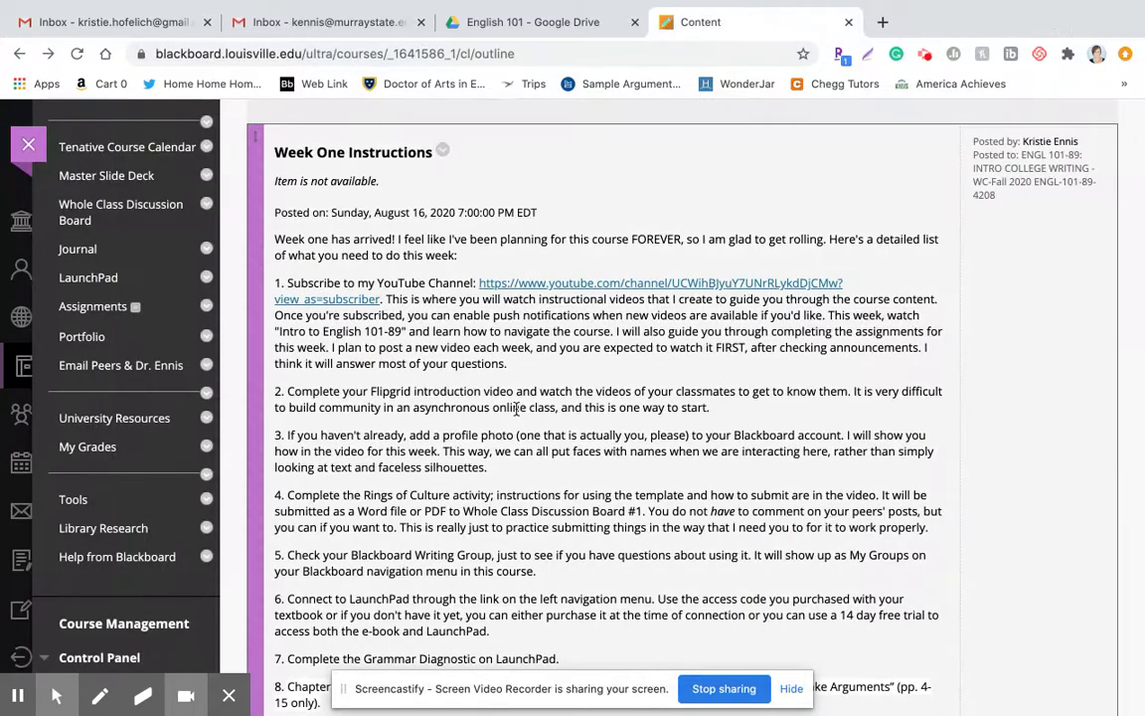
scroll(516, 407, "down", 1)
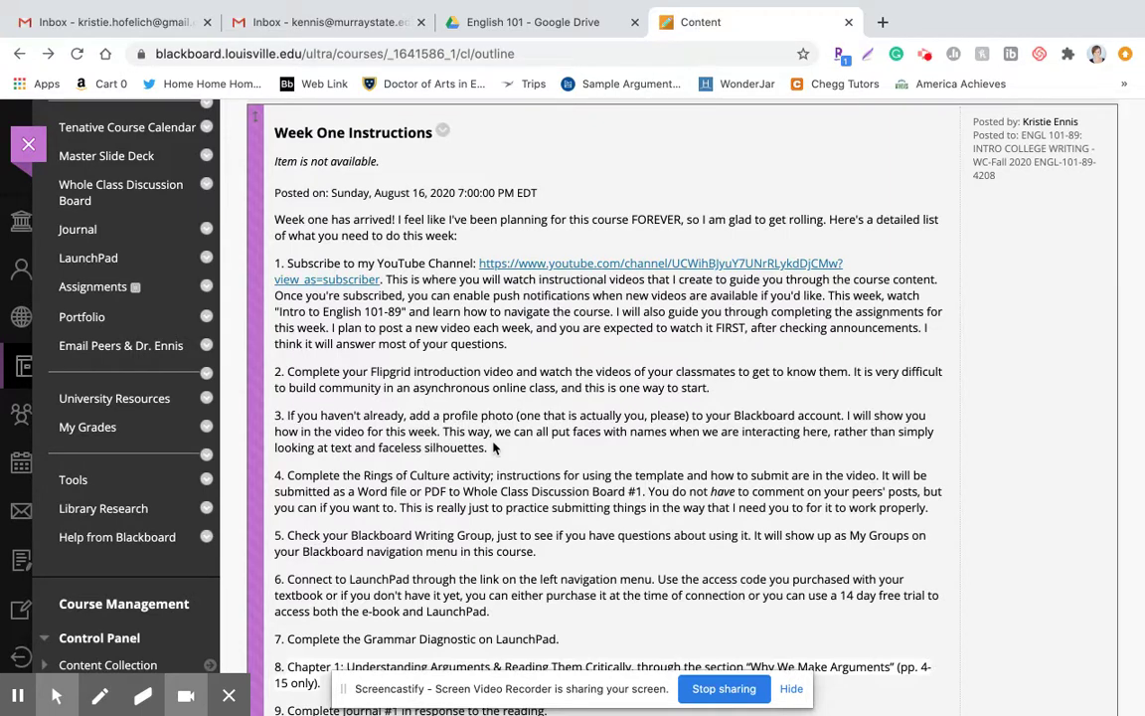
scroll(493, 447, "up", 1)
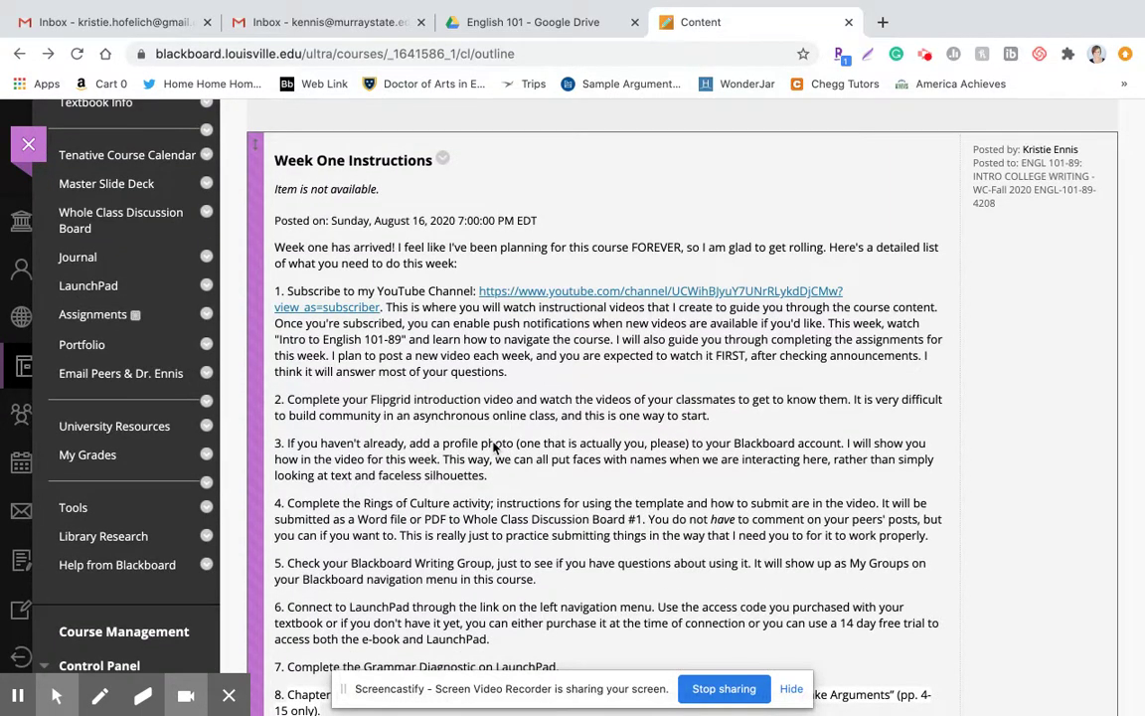
scroll(493, 448, "up", 1)
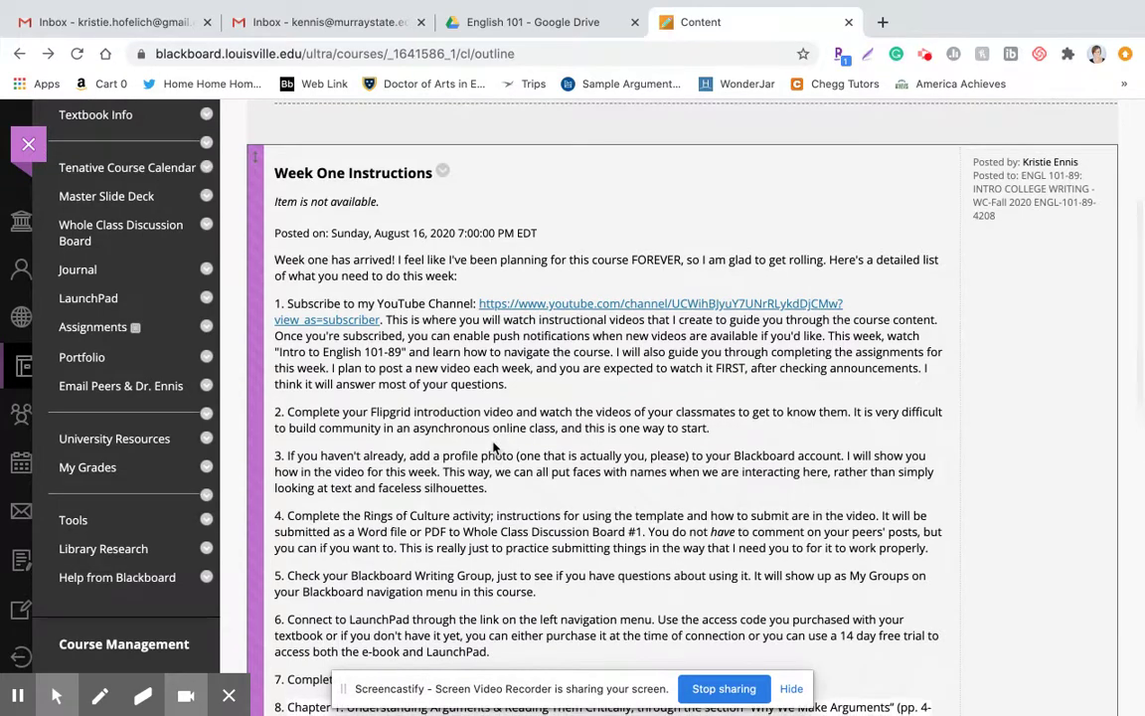
scroll(493, 447, "down", 3)
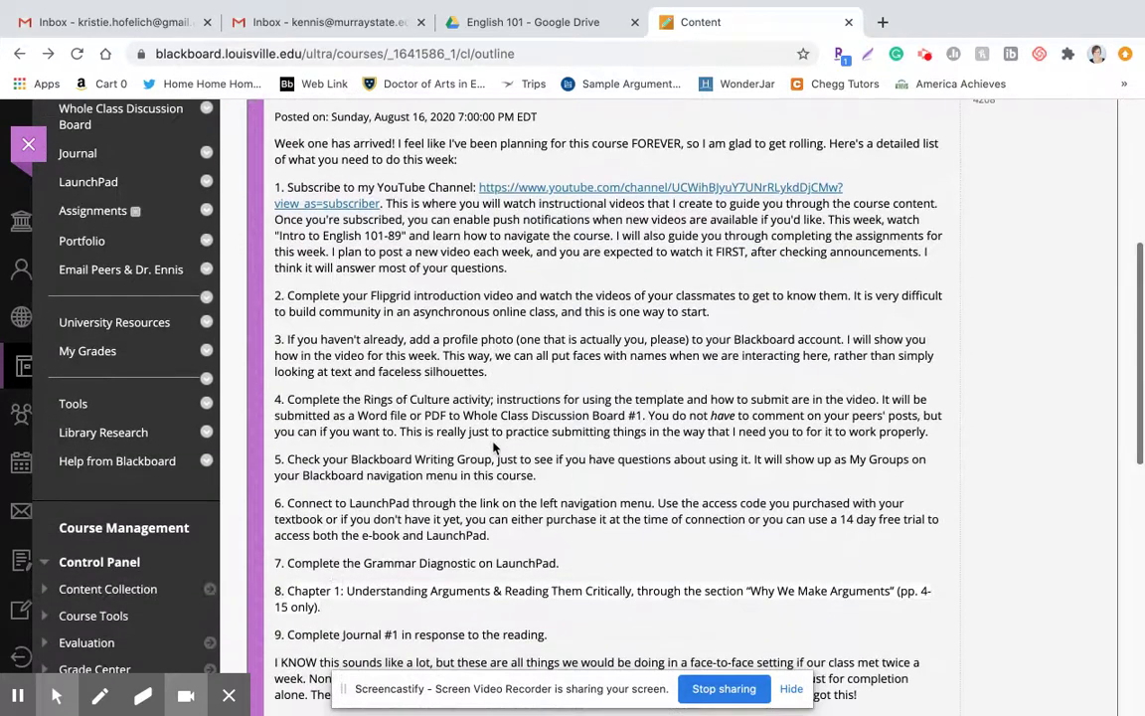
scroll(493, 447, "up", 3)
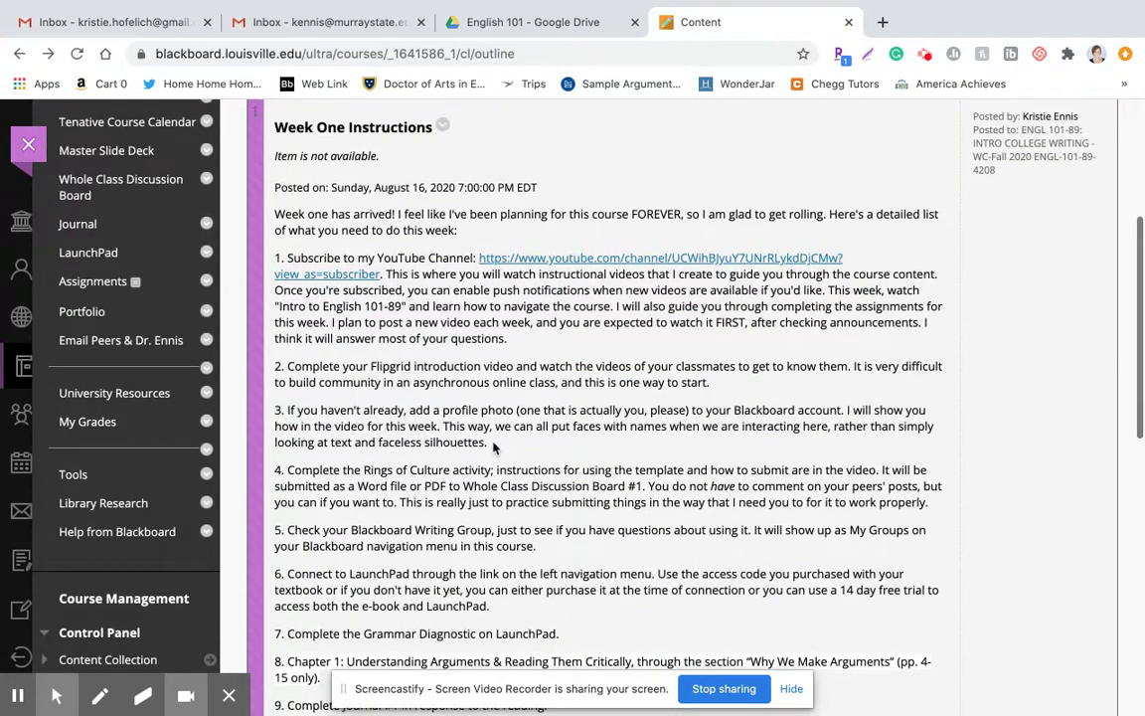
scroll(493, 448, "up", 1)
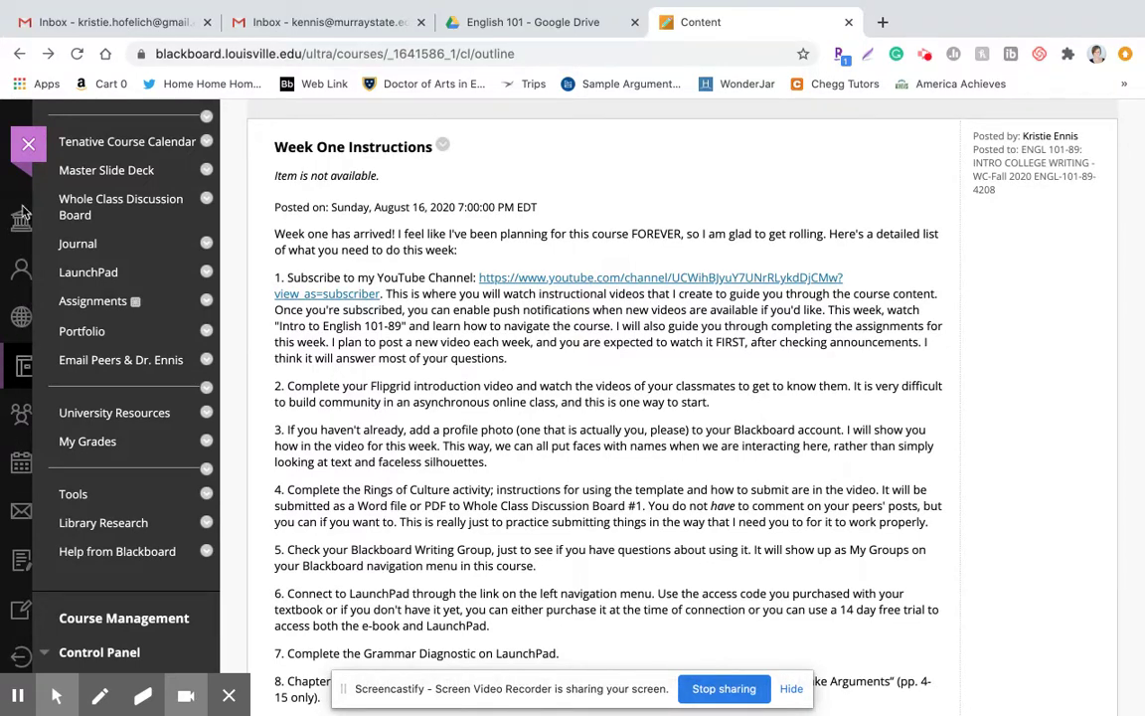
Leave the course and look over the account profile page
left_click(30, 147)
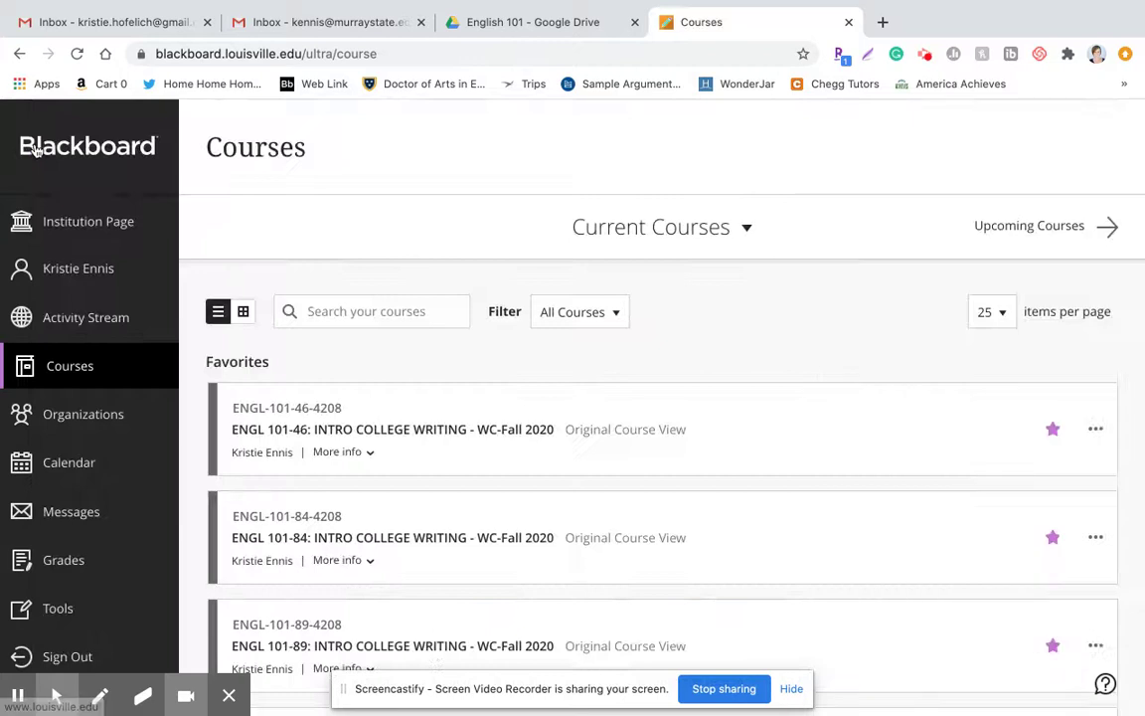
left_click(70, 286)
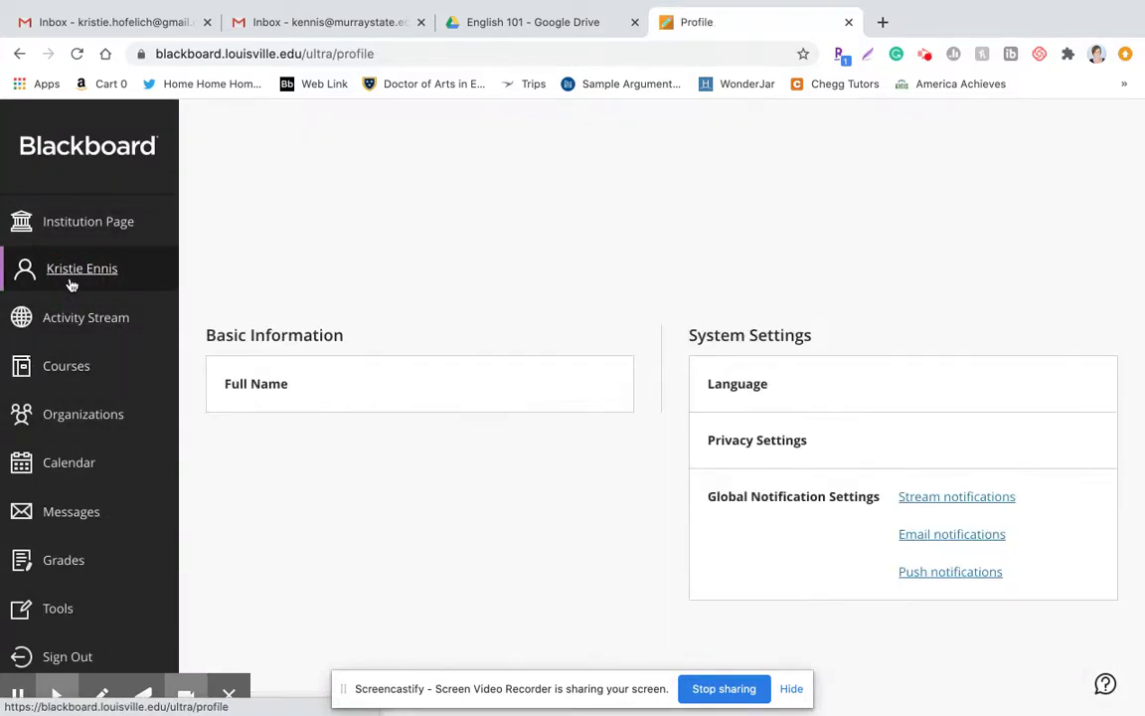
mouse_move(685, 251)
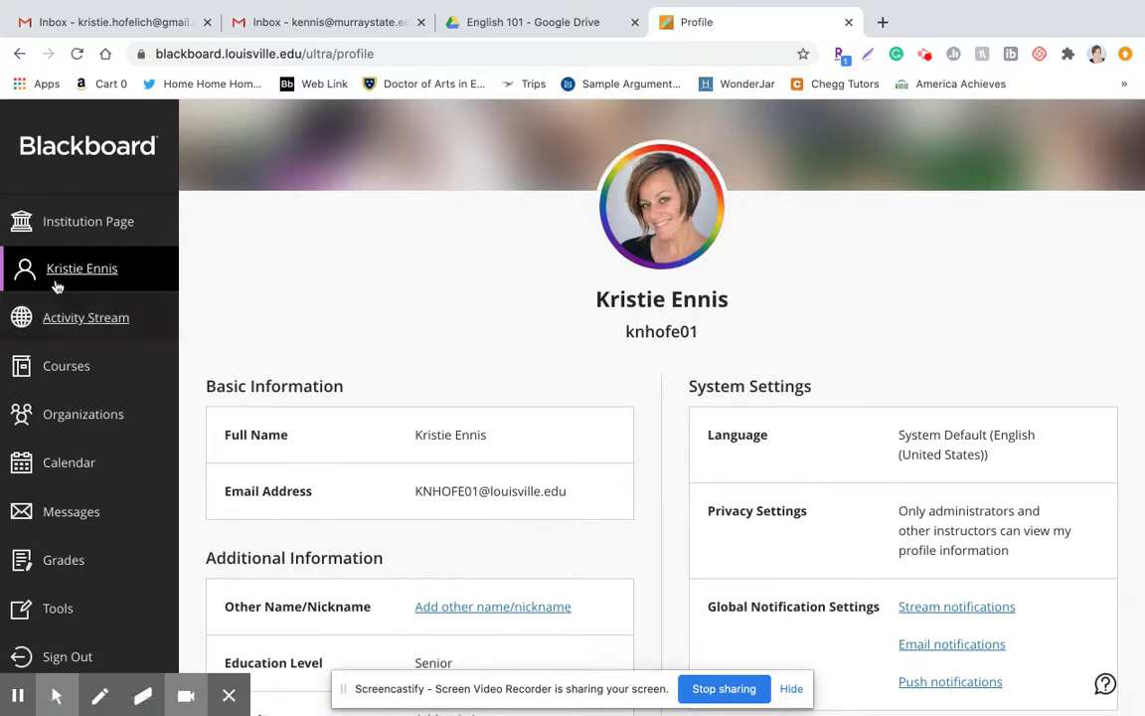
mouse_move(708, 164)
Return to the Courses list and scroll through the current courses
left_click(66, 376)
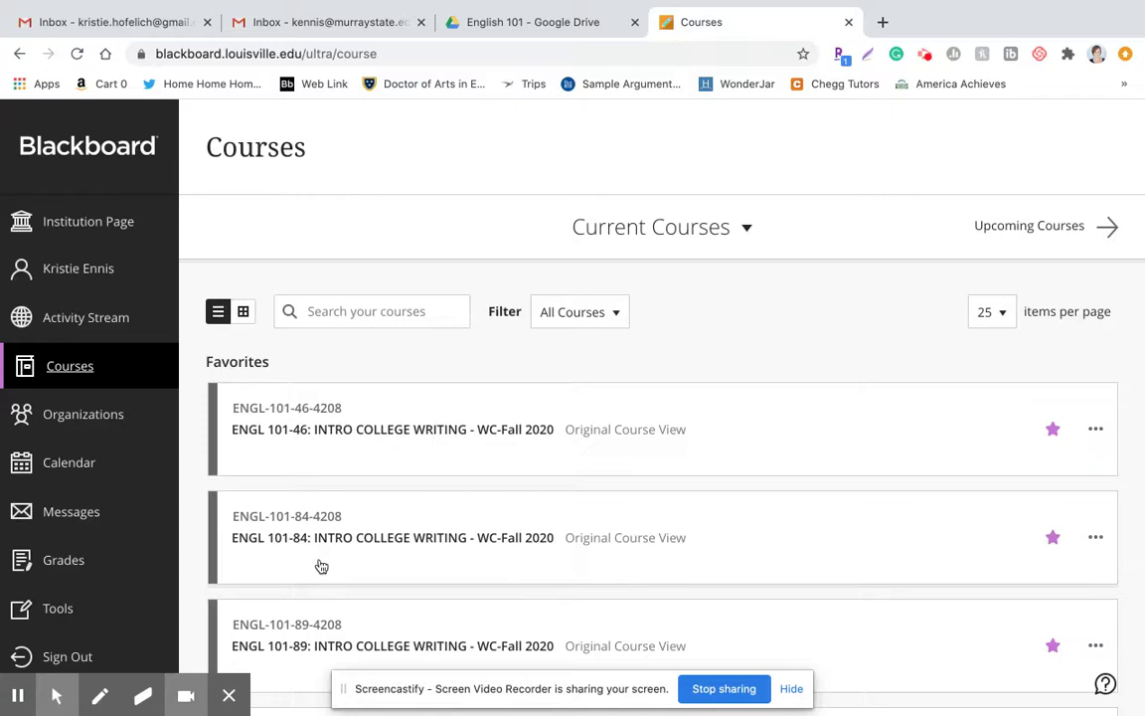
scroll(320, 579, "down", 1)
scroll(320, 579, "down", 1)
Open the ENGL 101-89 course card and scroll its announcements to Week One Instructions
left_click(319, 552)
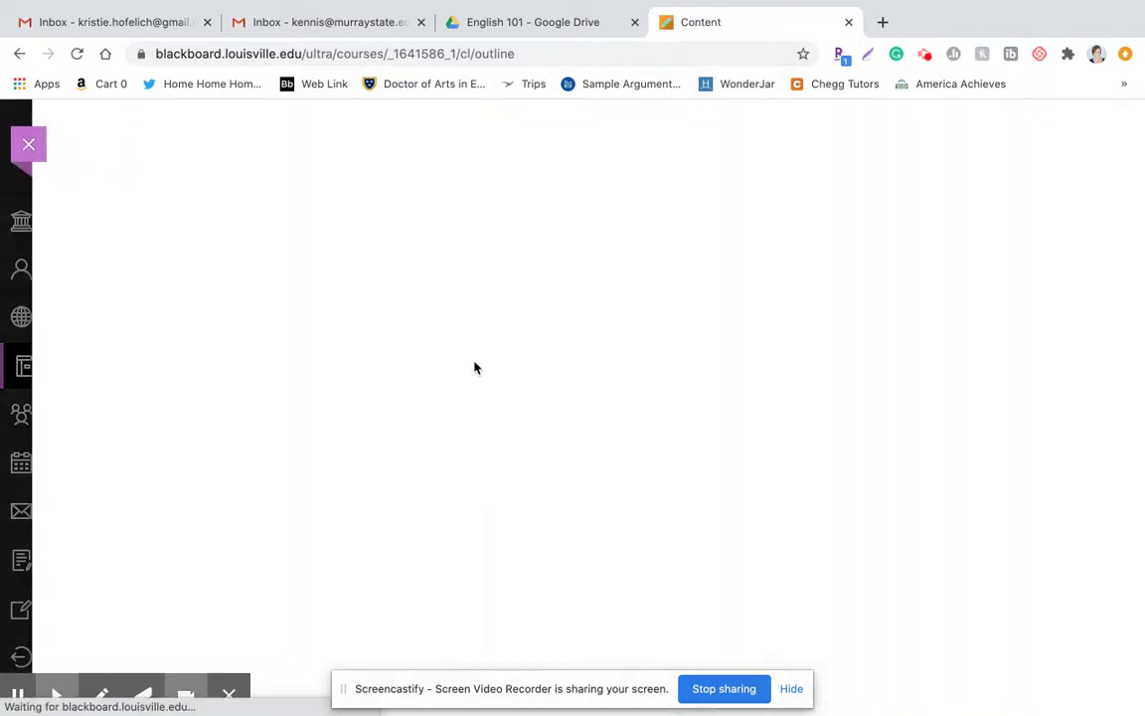
scroll(513, 462, "down", 5)
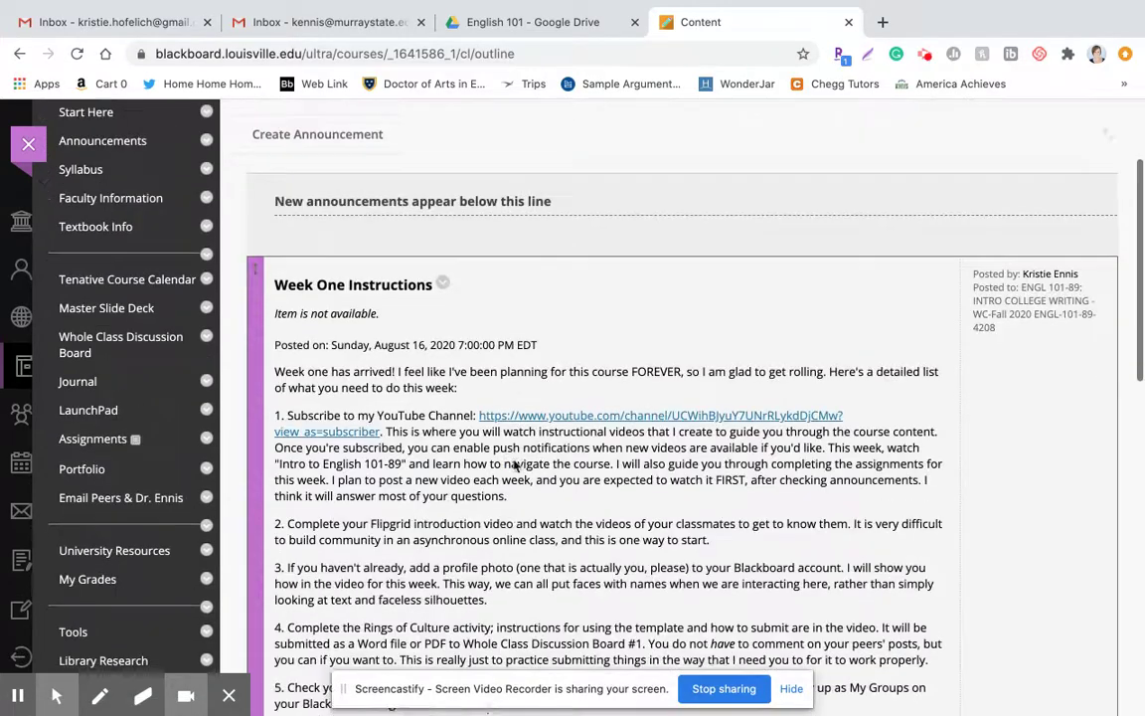
scroll(514, 459, "down", 2)
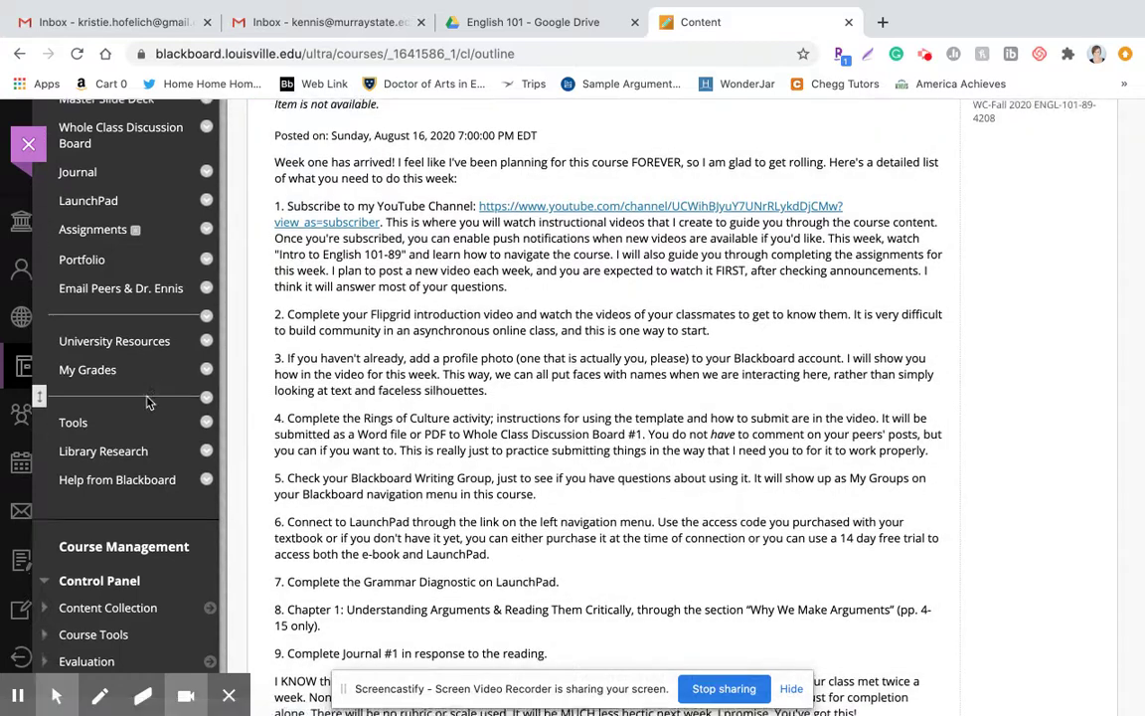
scroll(147, 402, "up", 3)
scroll(147, 402, "up", 2)
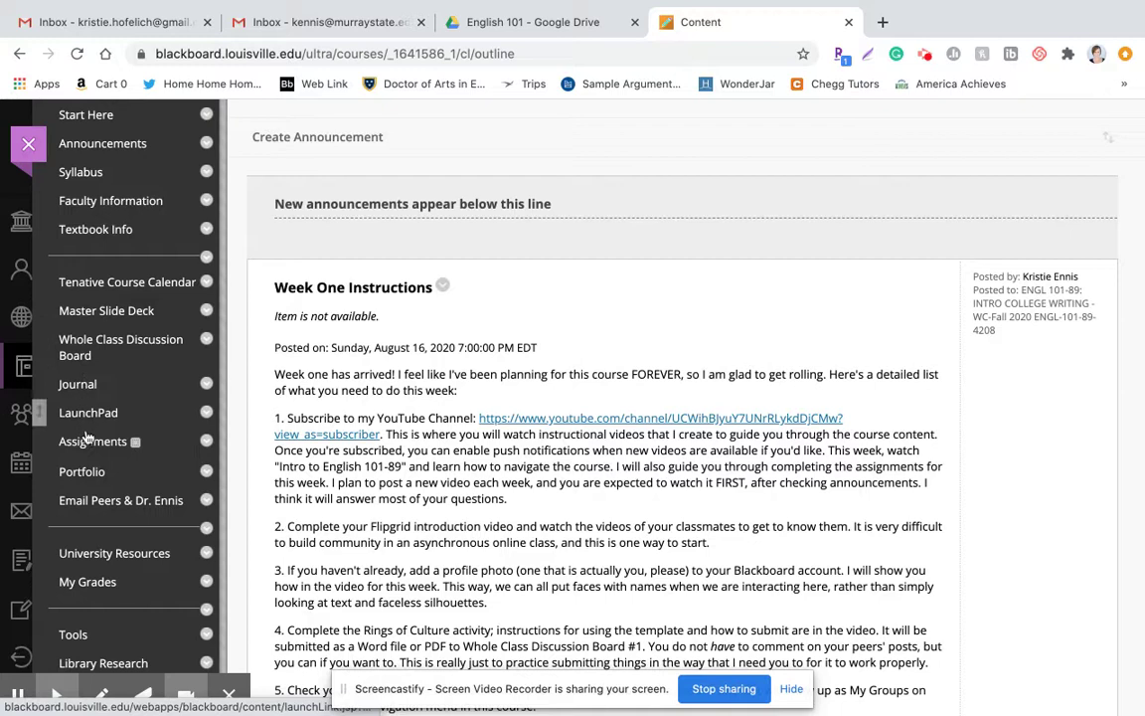
Go to the course's Assignments area, dismissing the Build Content menu without adding anything
left_click(90, 441)
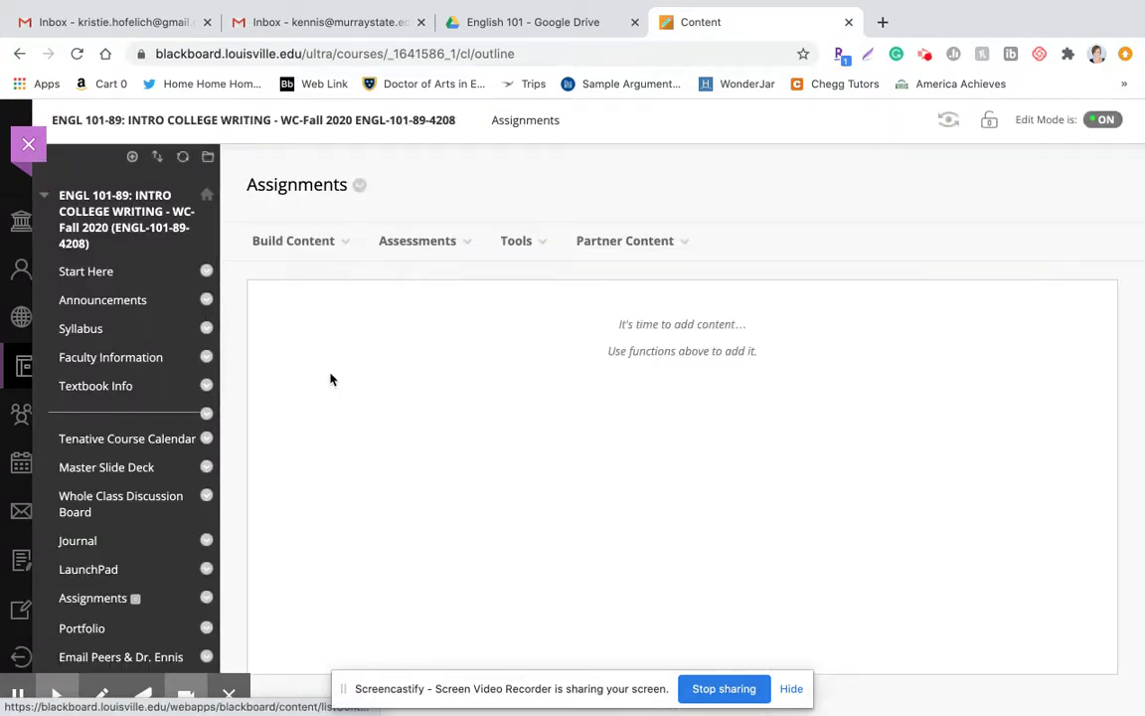
left_click(291, 243)
left_click(849, 220)
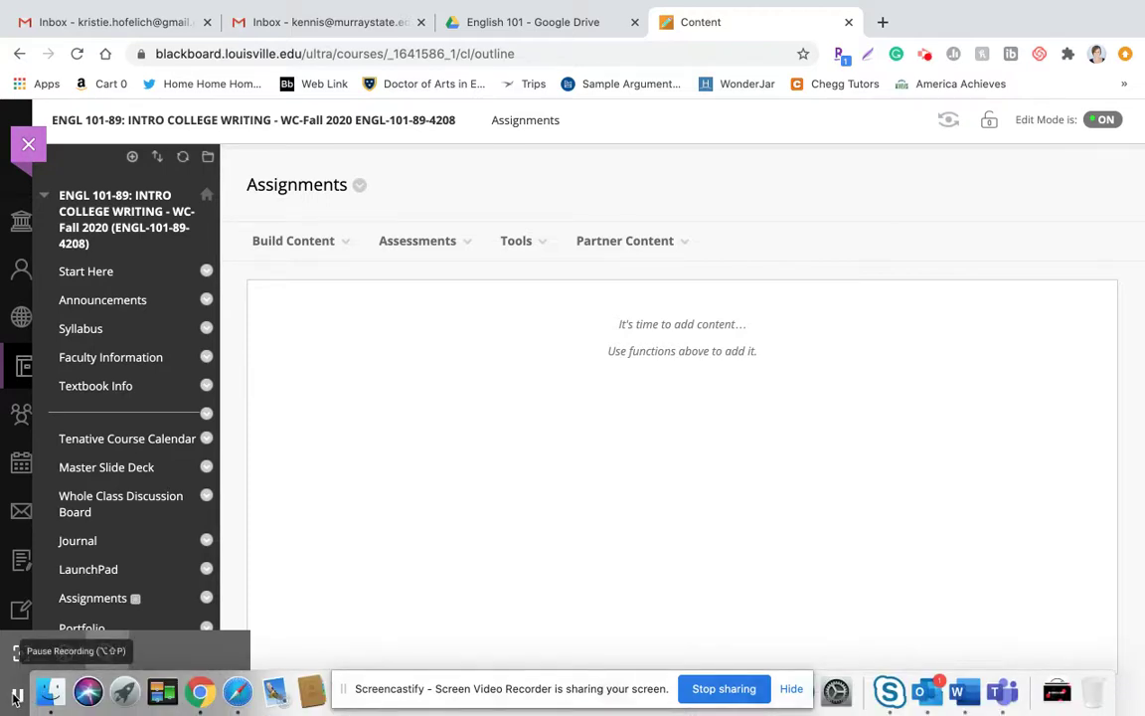
Download the Rings of Culture Activity .docx from Unit One and open it
left_click(15, 696)
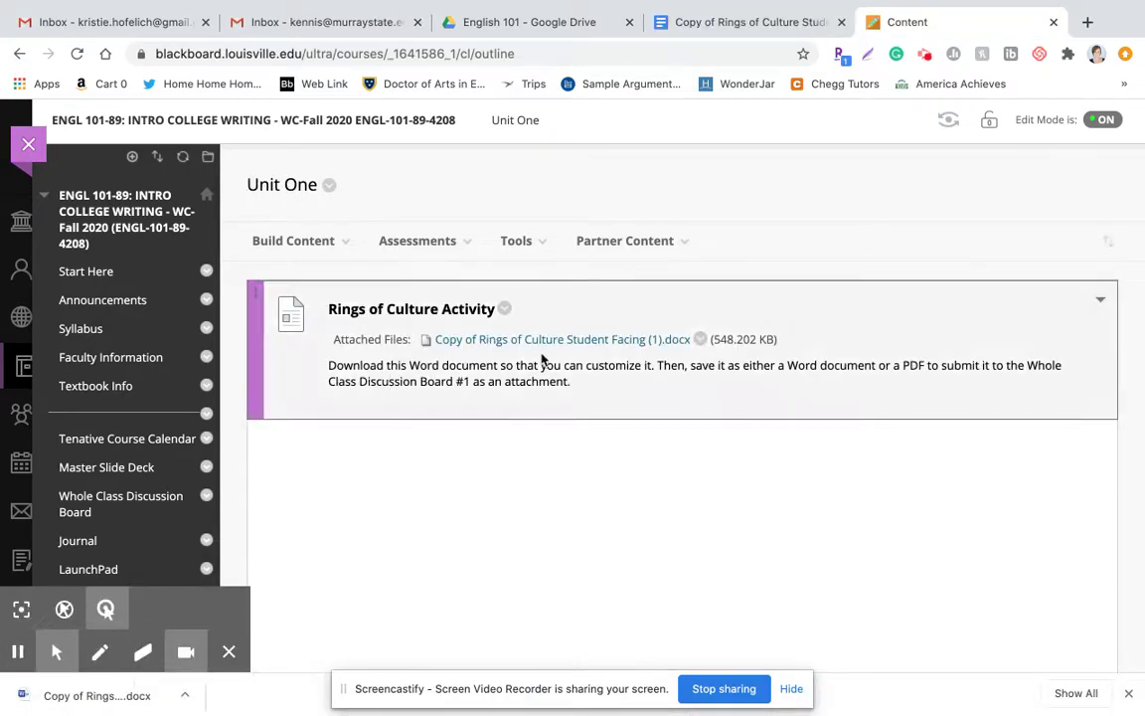
scroll(93, 480, "down", 3)
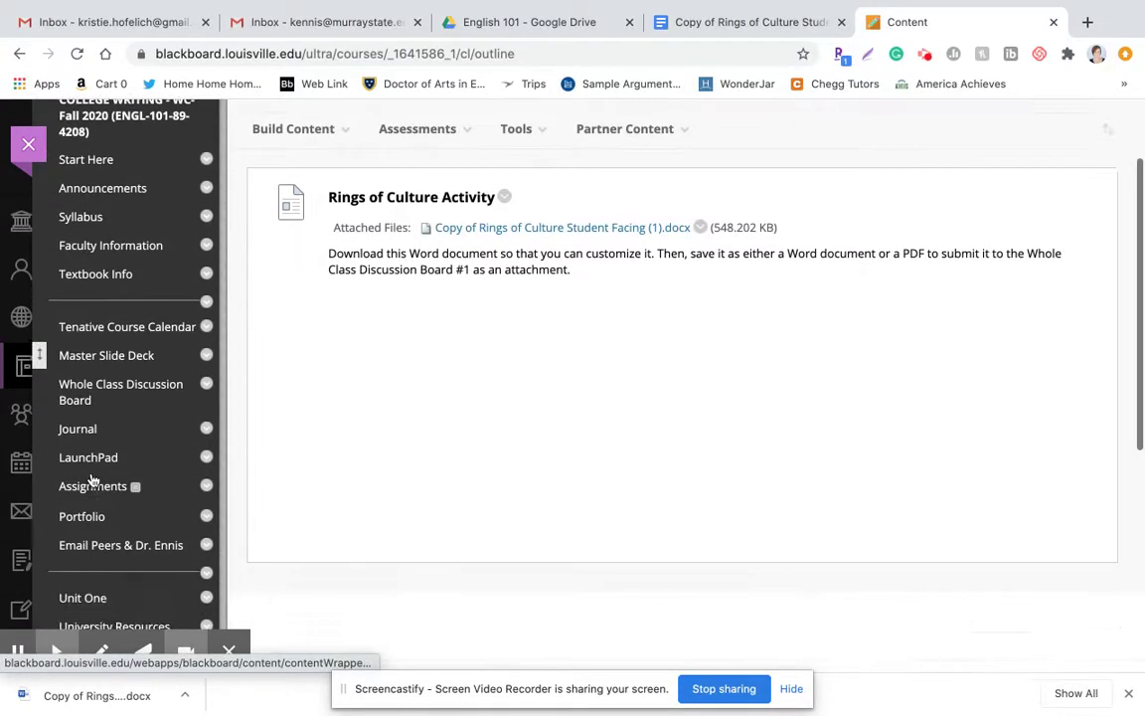
scroll(69, 537, "down", 1)
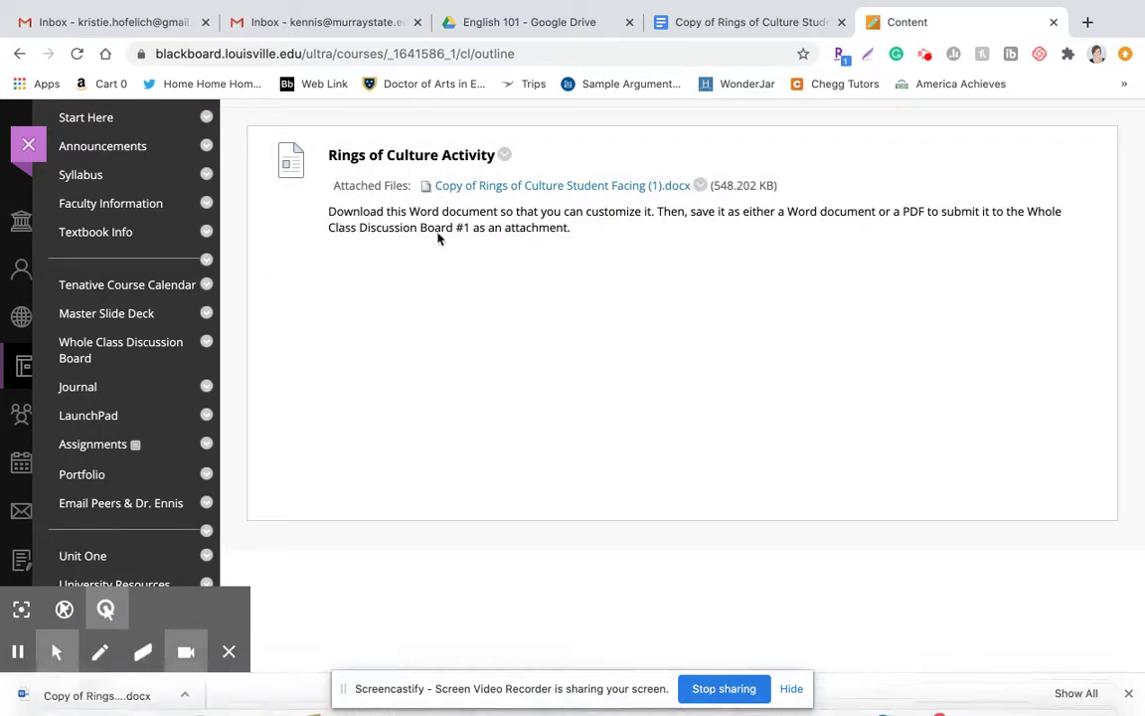
left_click(100, 696)
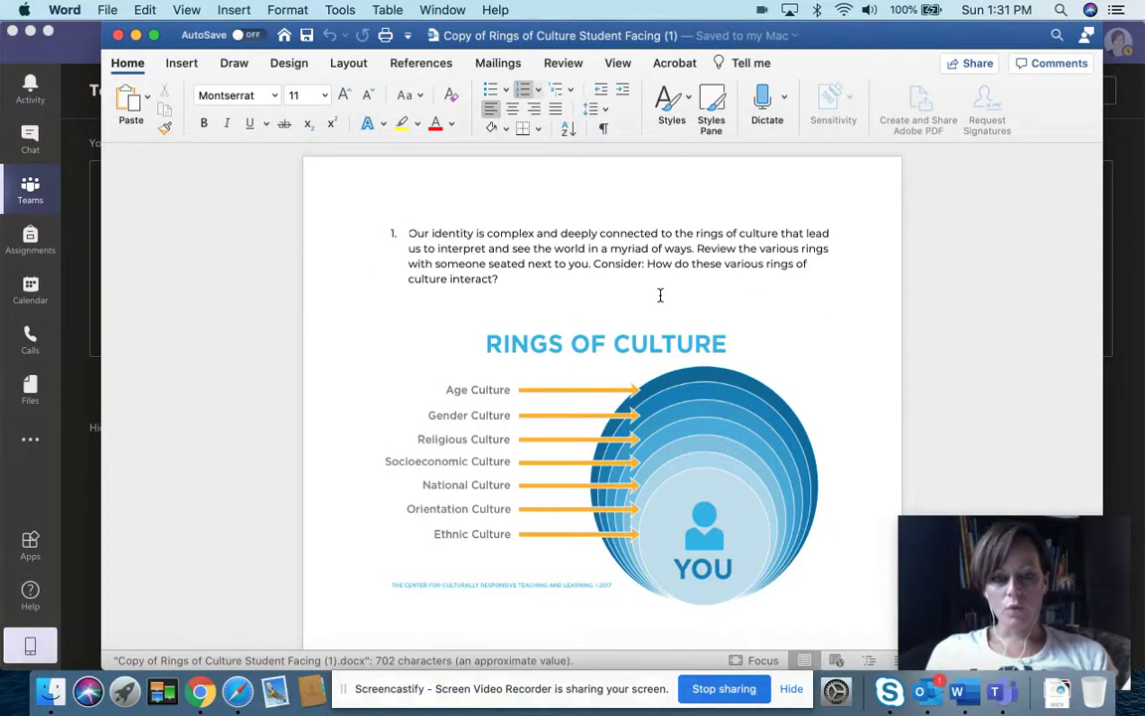
Review pages 1 and 2 down to the blank Age-to-Ethnic Culture rings and reflection questions
scroll(540, 203, "down", 2)
scroll(540, 203, "down", 1)
scroll(540, 203, "up", 3)
scroll(441, 277, "down", 6)
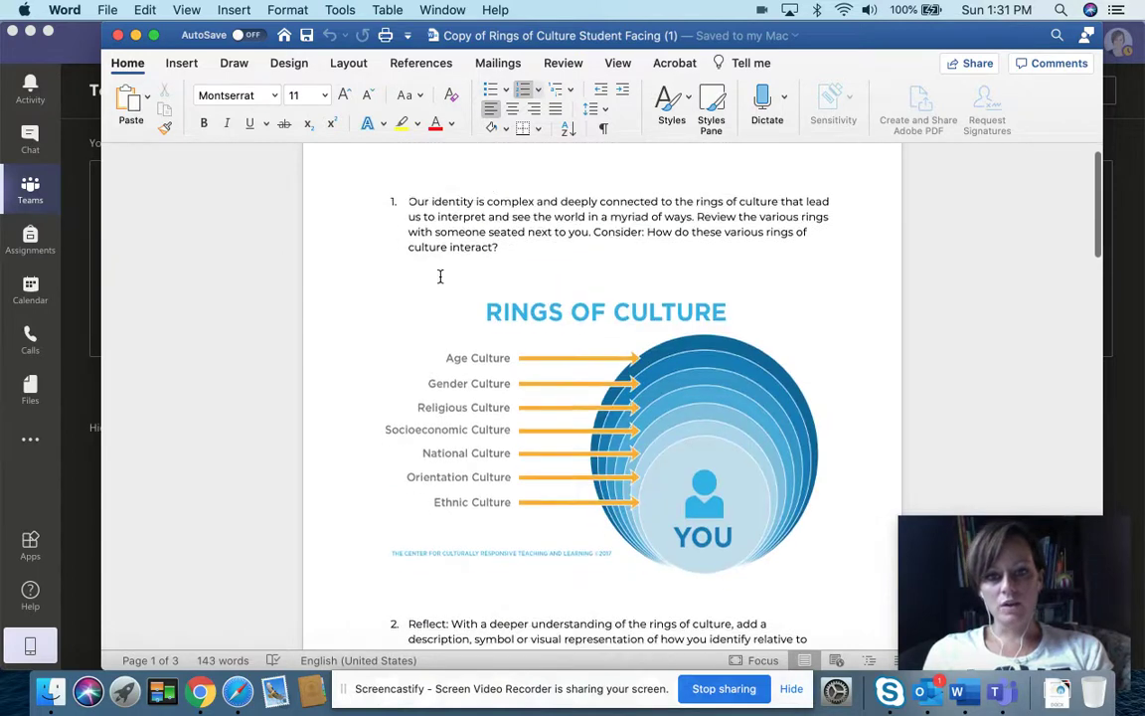
scroll(440, 279, "down", 12)
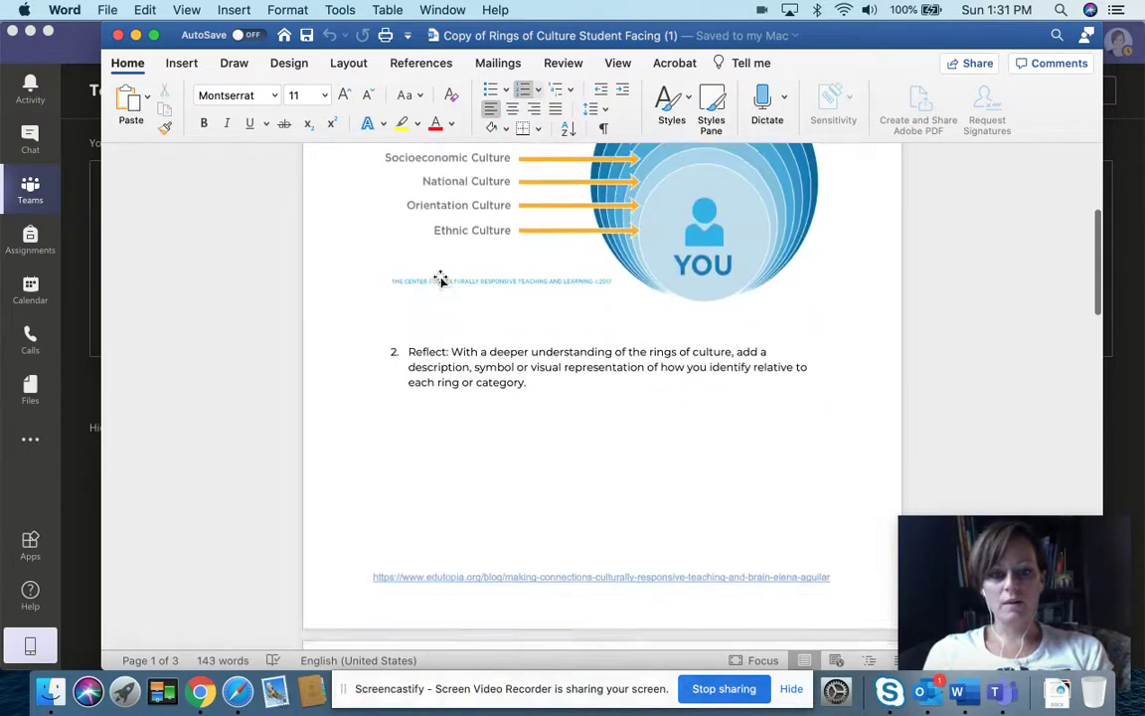
scroll(441, 289, "down", 3)
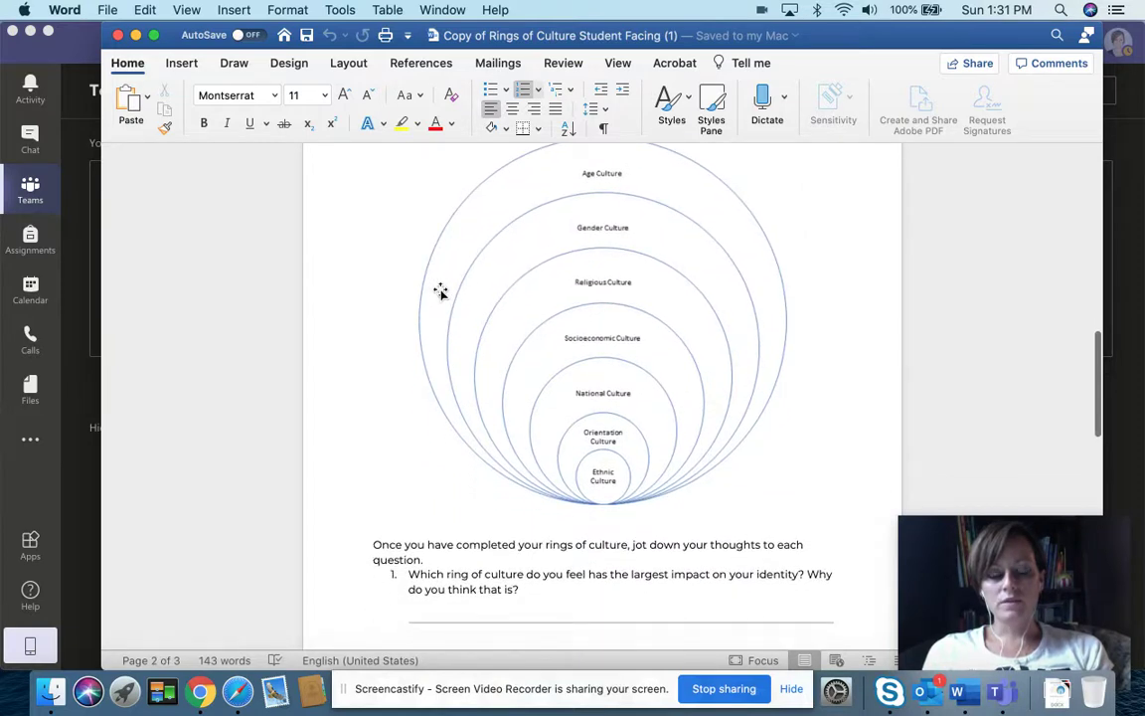
scroll(440, 290, "up", 3)
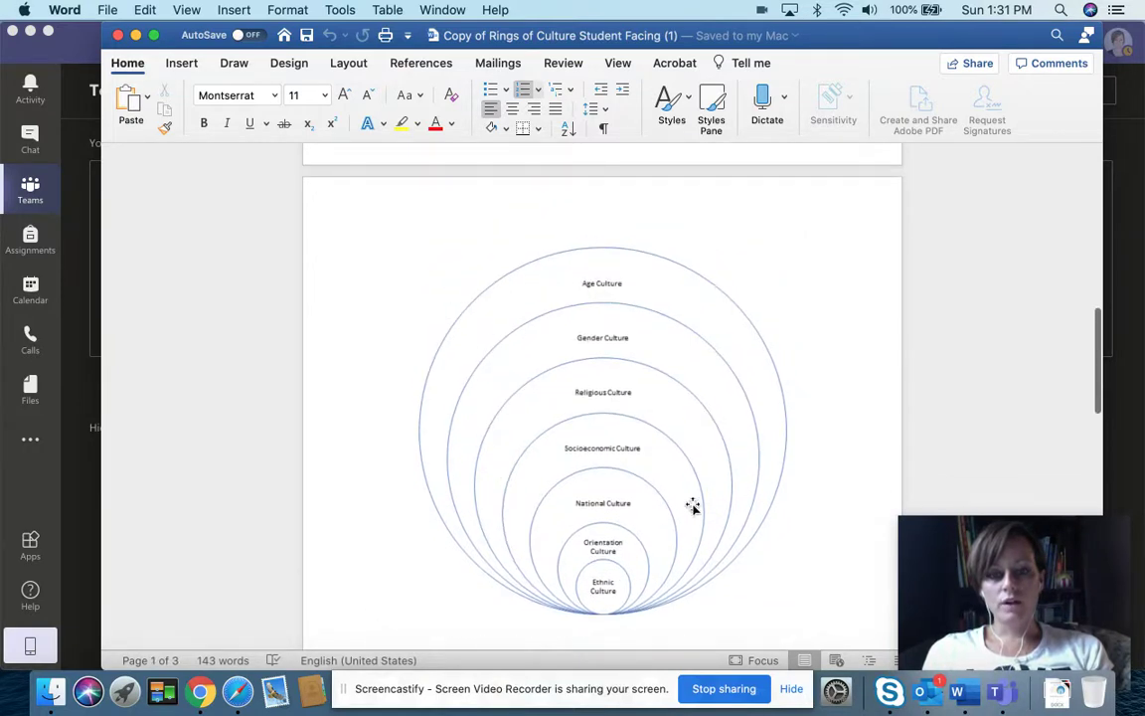
scroll(516, 335, "up", 8)
scroll(516, 337, "up", 1)
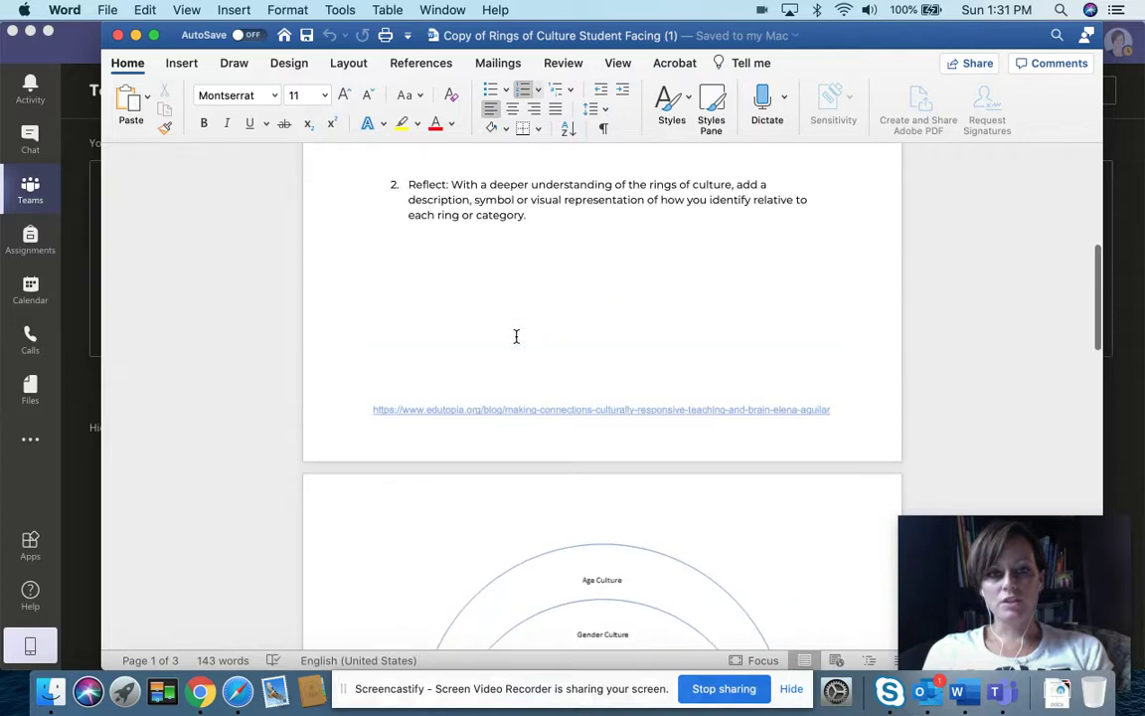
scroll(516, 336, "down", 10)
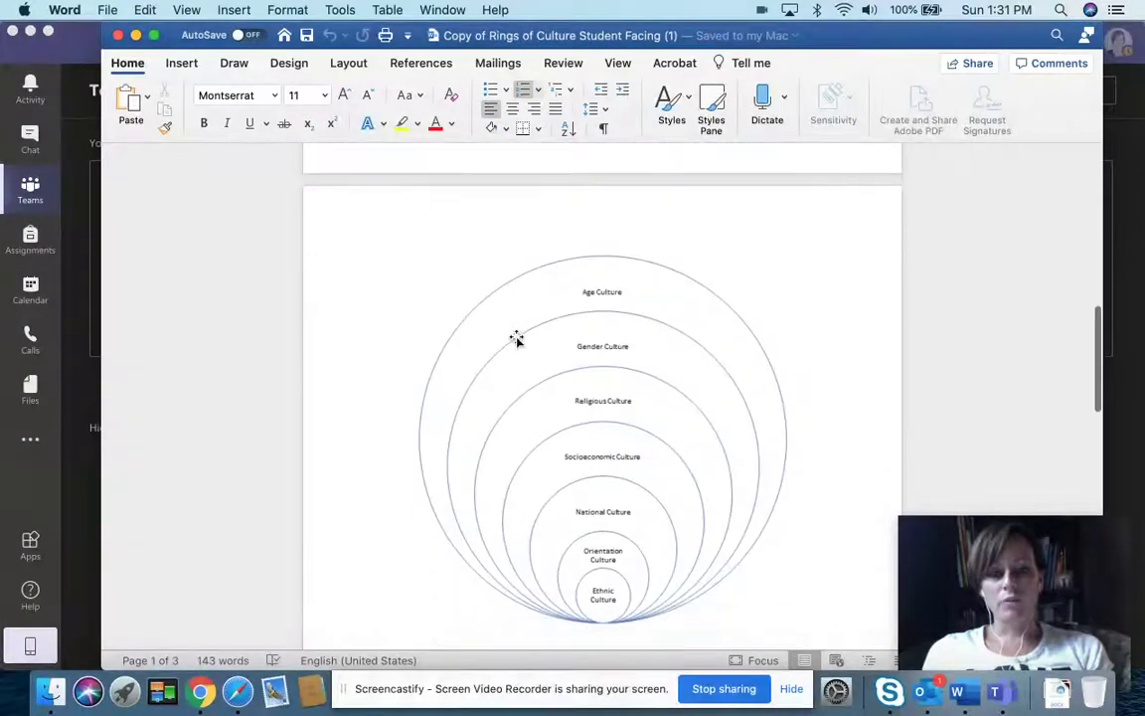